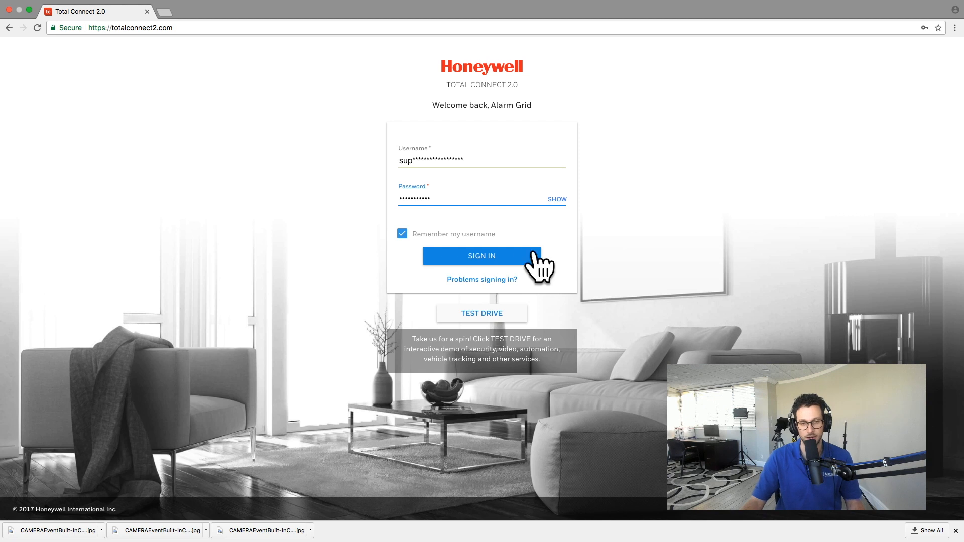
Step: Sign in to Total Connect 2.0 and expand the Users options in the sidebar
left_click(501, 255)
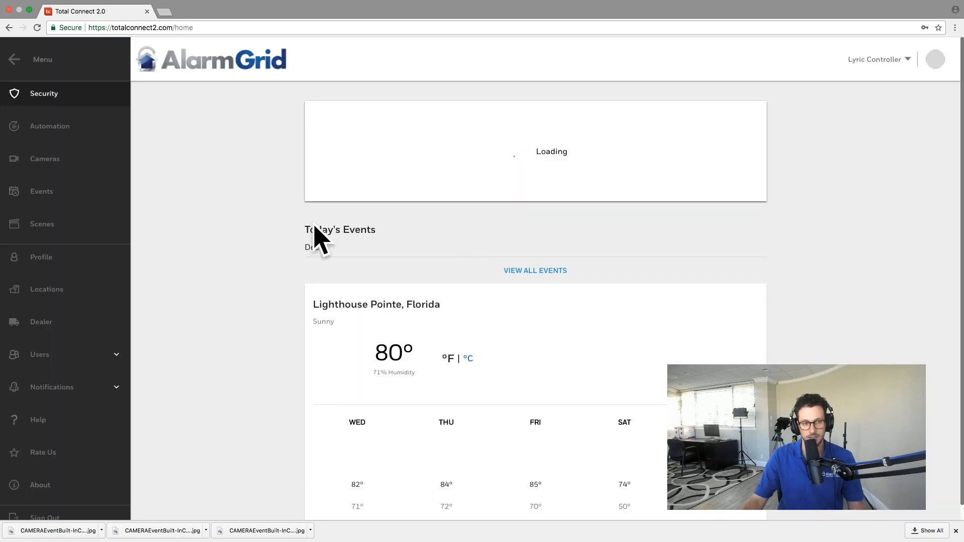
left_click(104, 290)
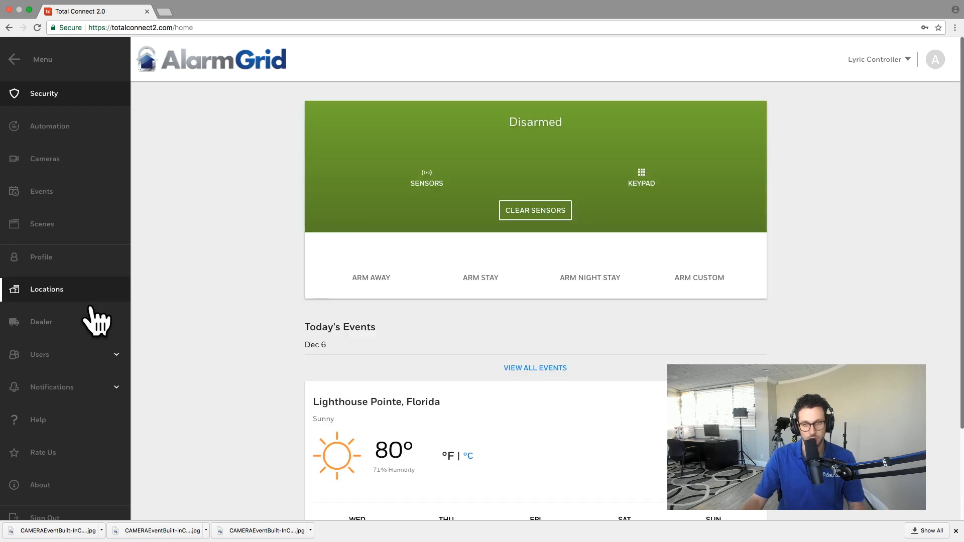
left_click(42, 353)
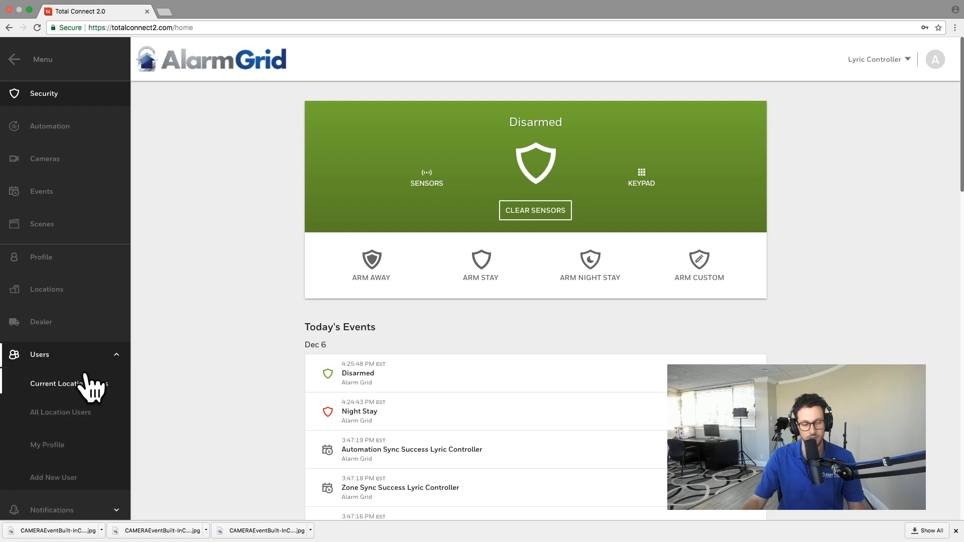
scroll(78, 457, "down", 2)
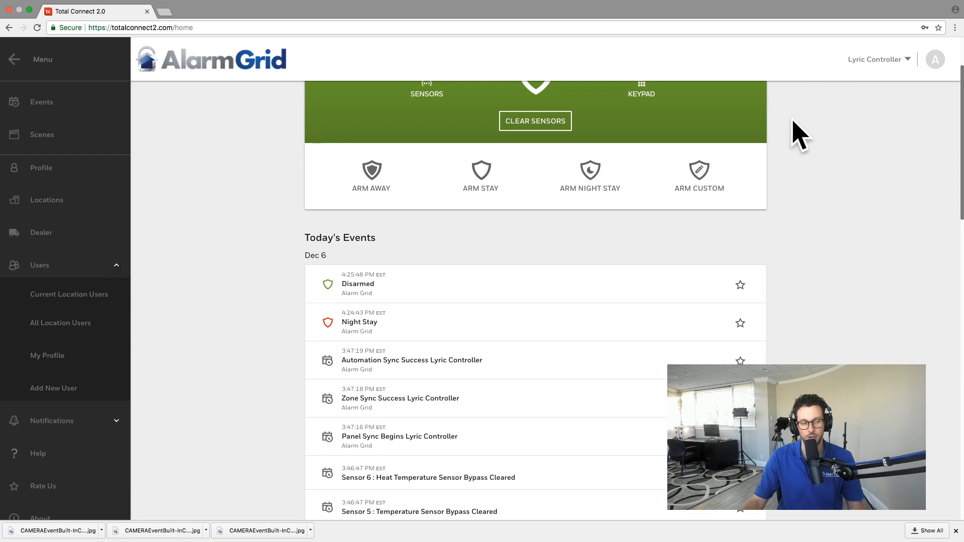
Step: Check the account's location list, then close it without switching locations
left_click(873, 65)
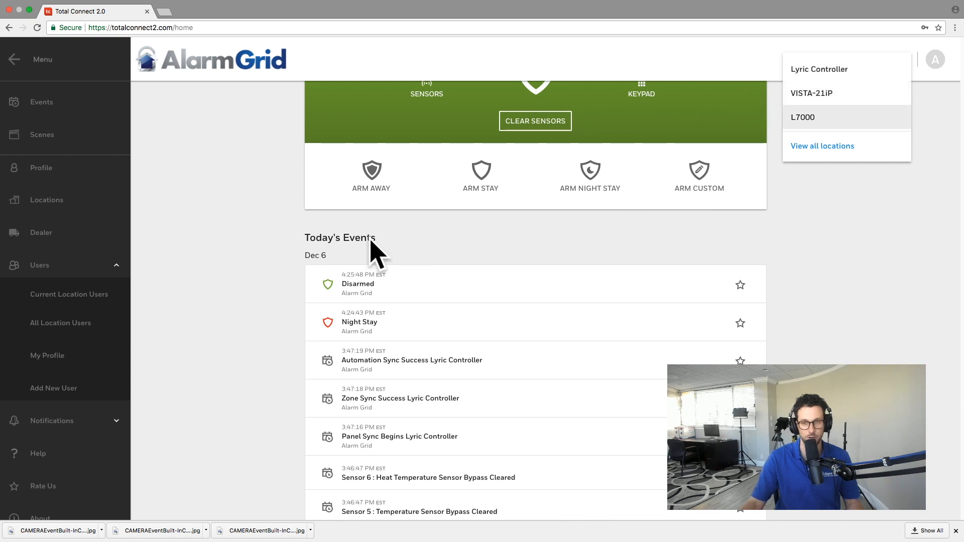
scroll(244, 258, "up", 3)
left_click(236, 261)
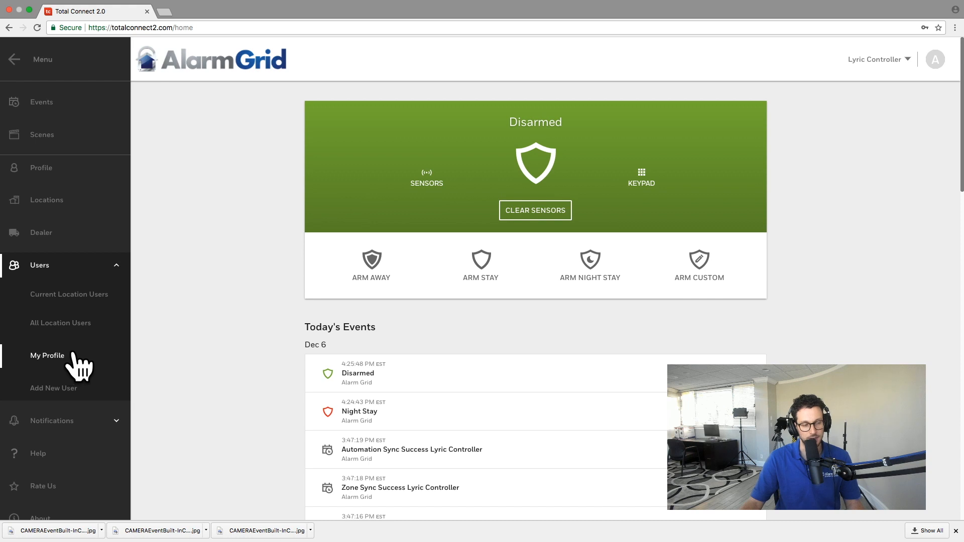
Step: Add a new user of the Standard user type
left_click(65, 390)
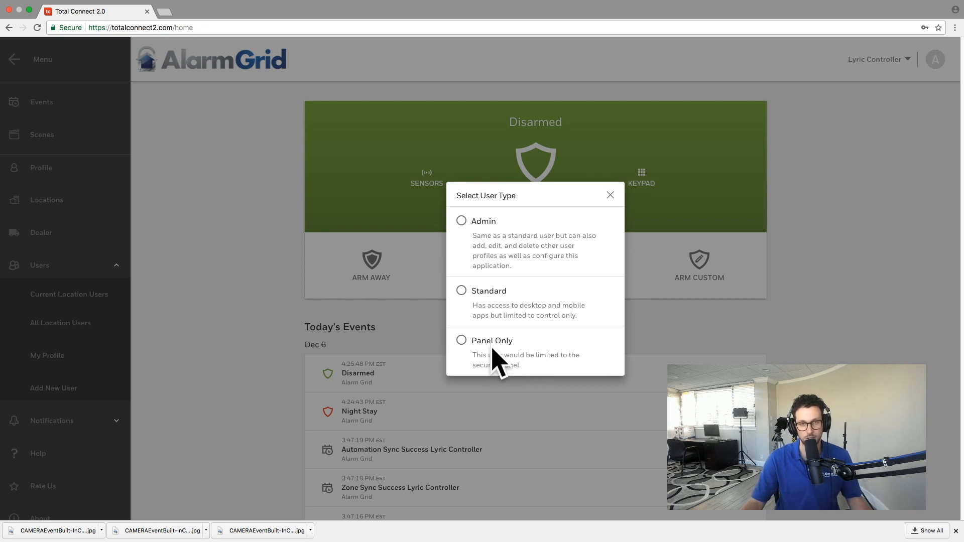
left_click(470, 297)
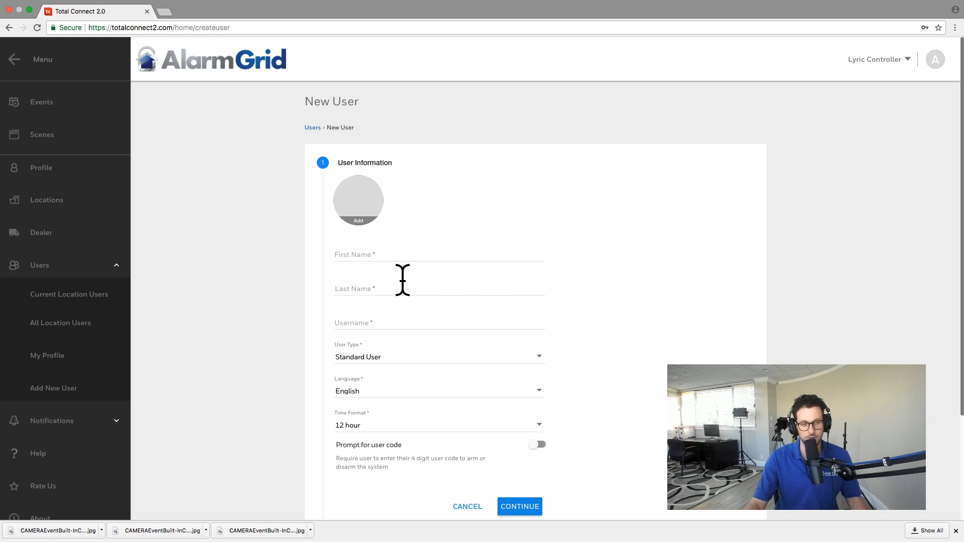
Step: Enter the new user's first name, last name and e-mail username
left_click(375, 253)
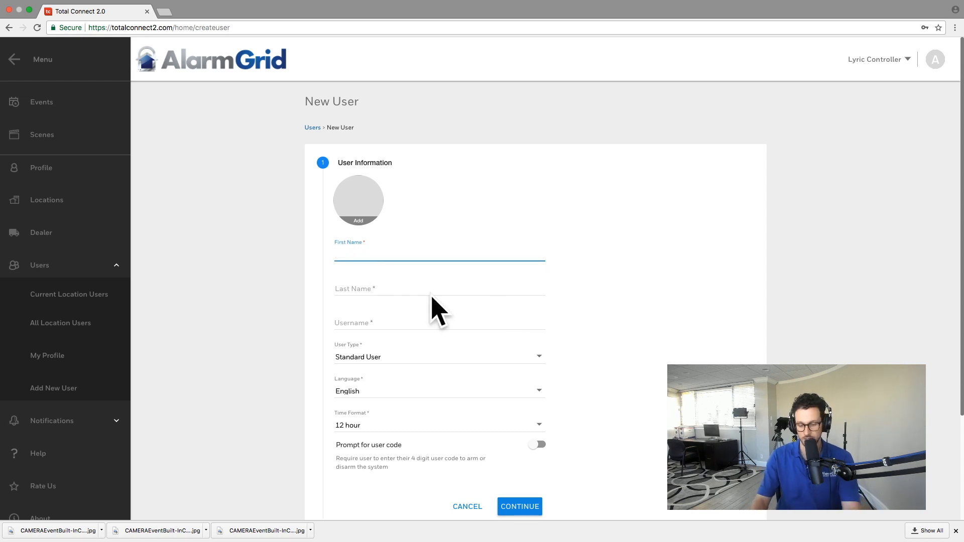
type("Jane")
key("Tab")
type("Doe")
key("Tab")
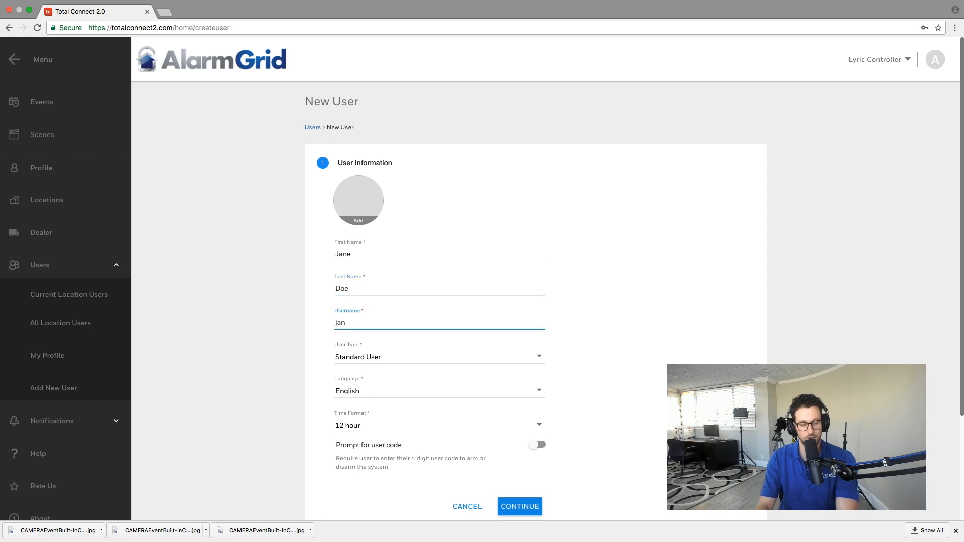
key("Tab")
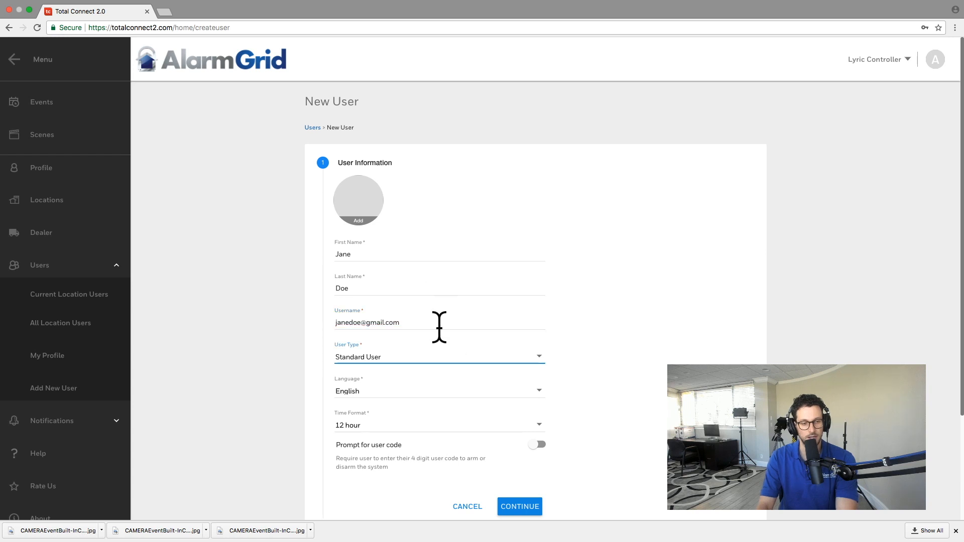
Step: Keep Standard User type and 12 hour time format, and toggle the user-code prompt
left_click(461, 360)
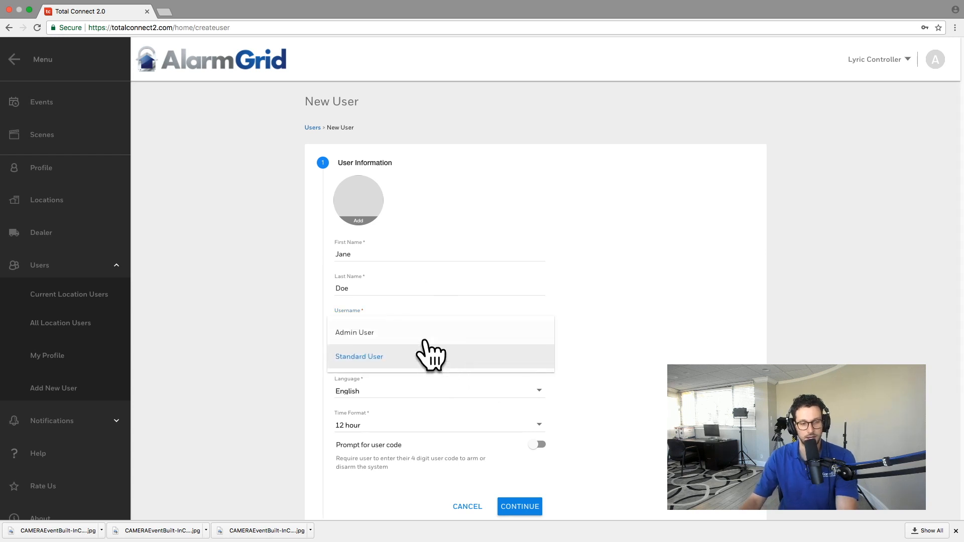
left_click(598, 376)
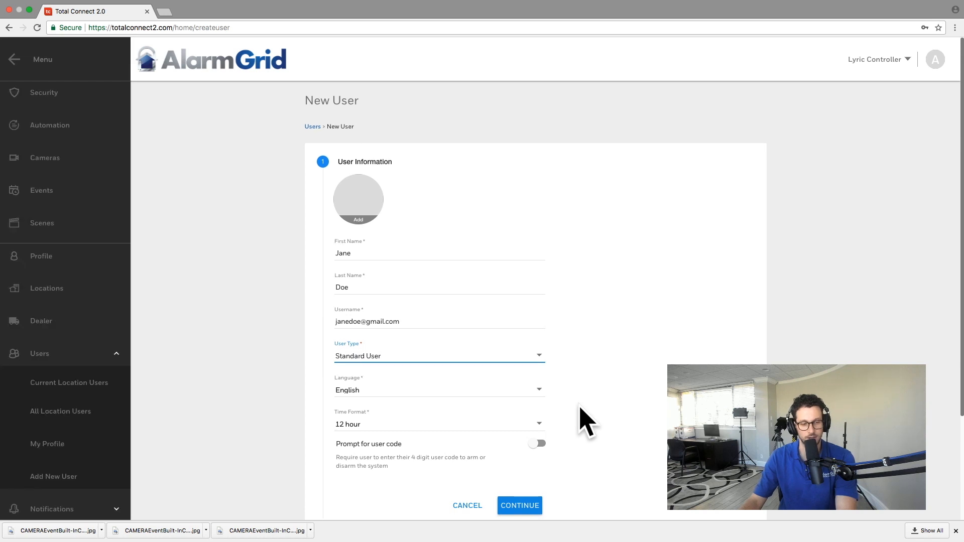
scroll(579, 405, "down", 1)
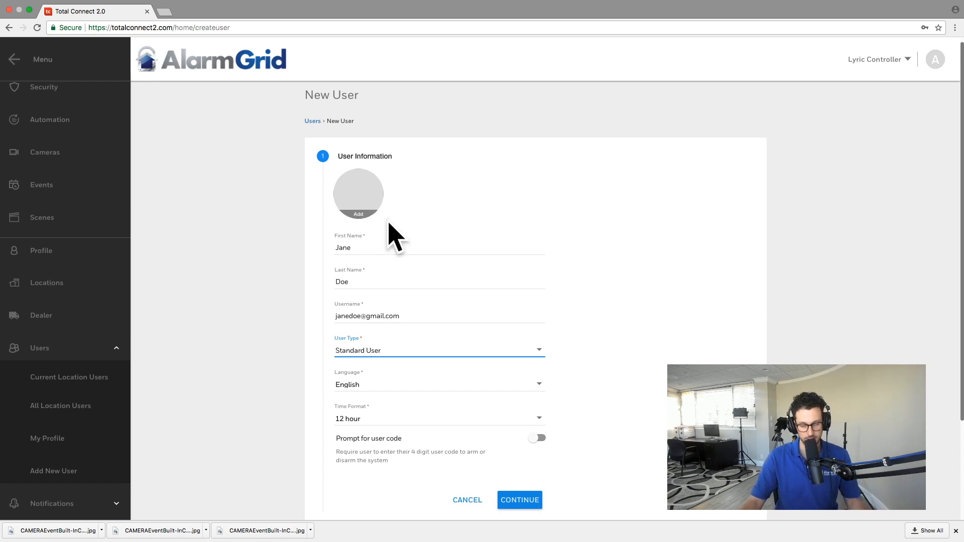
scroll(578, 413, "down", 1)
left_click(539, 402)
left_click(577, 396)
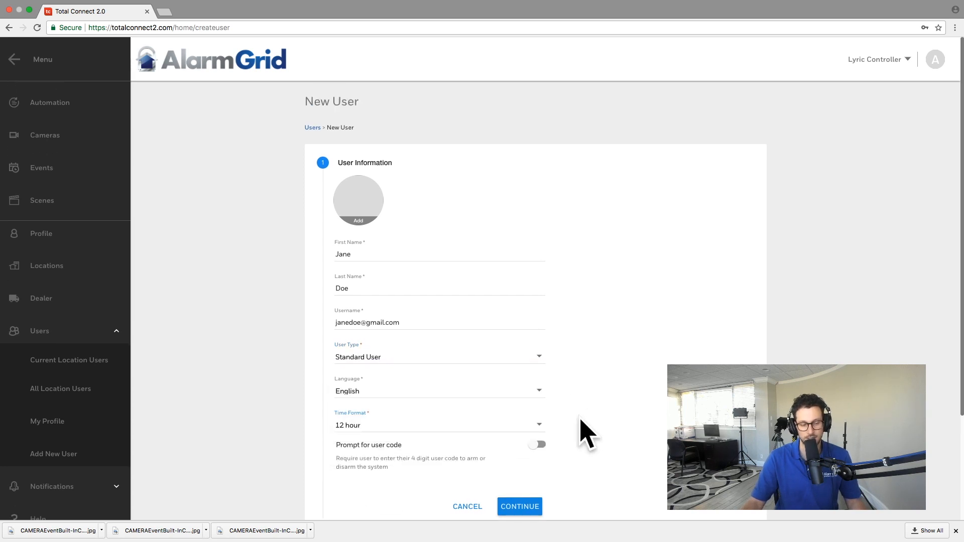
scroll(577, 412, "down", 5)
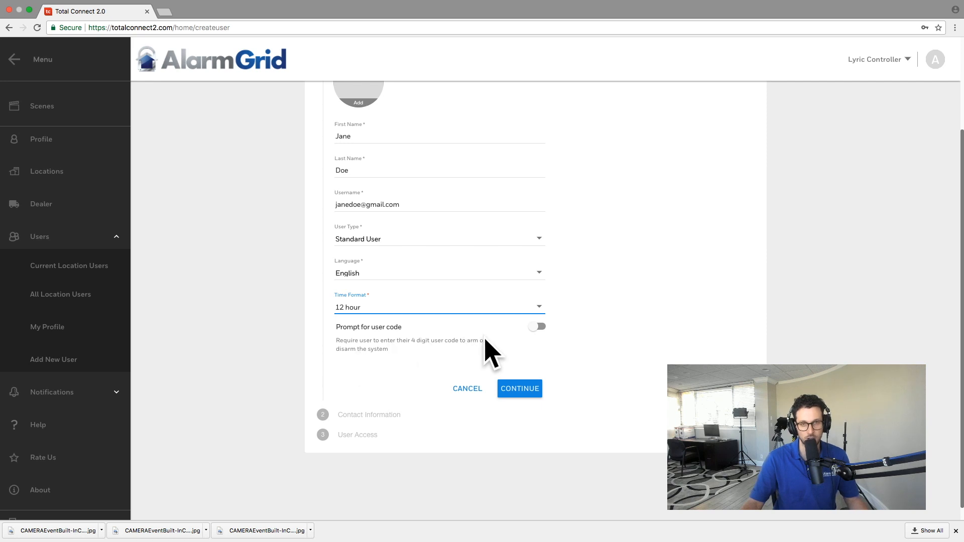
left_click(532, 327)
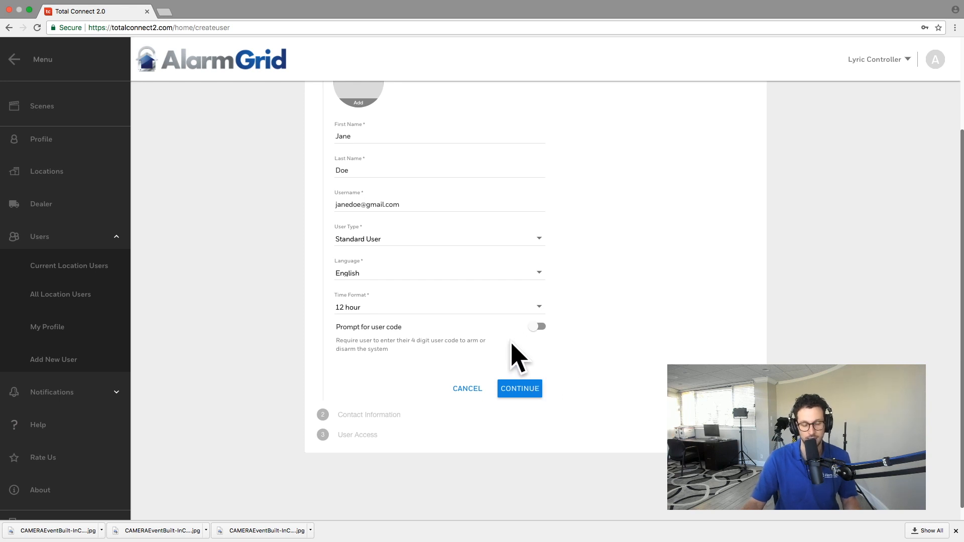
Step: Leave the user-code prompt off and continue to the Contact Information step
left_click(535, 327)
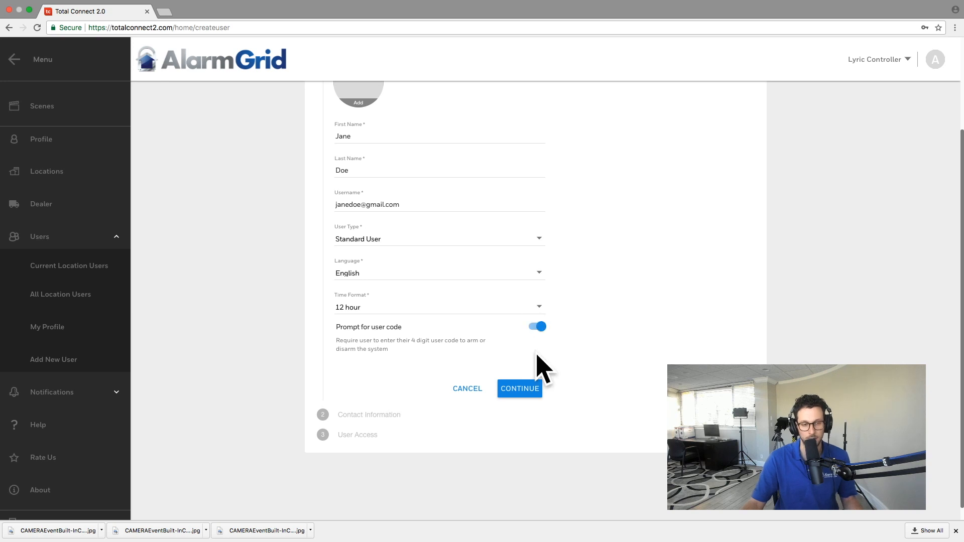
left_click(532, 325)
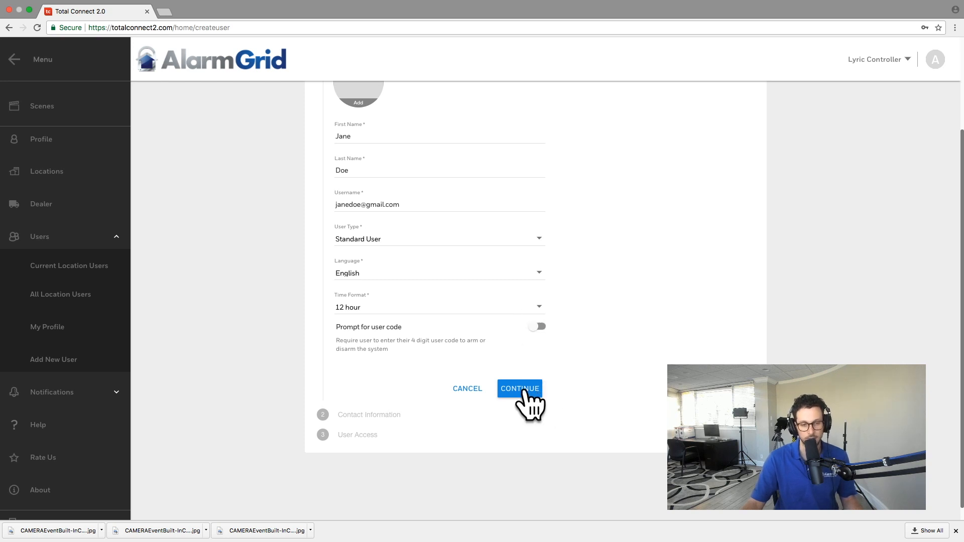
left_click(522, 394)
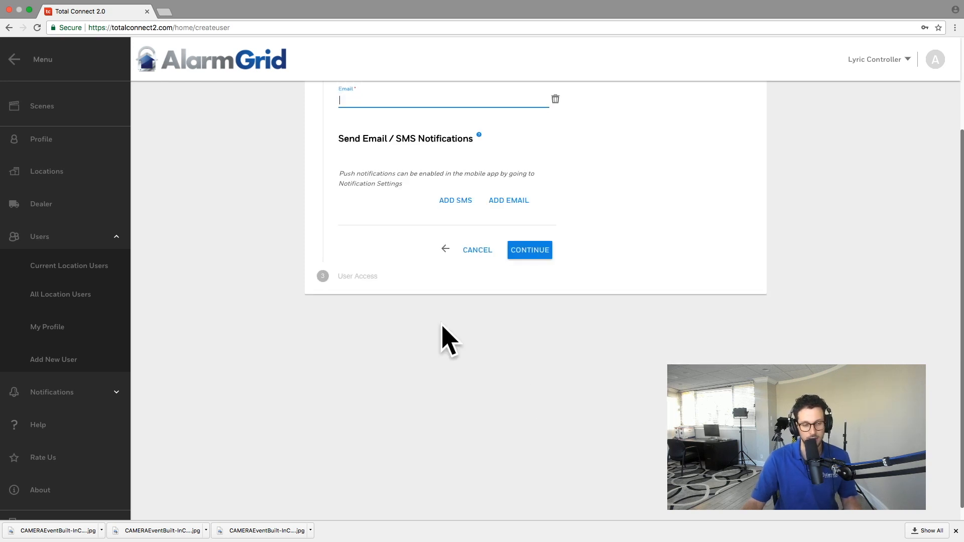
scroll(484, 312, "up", 3)
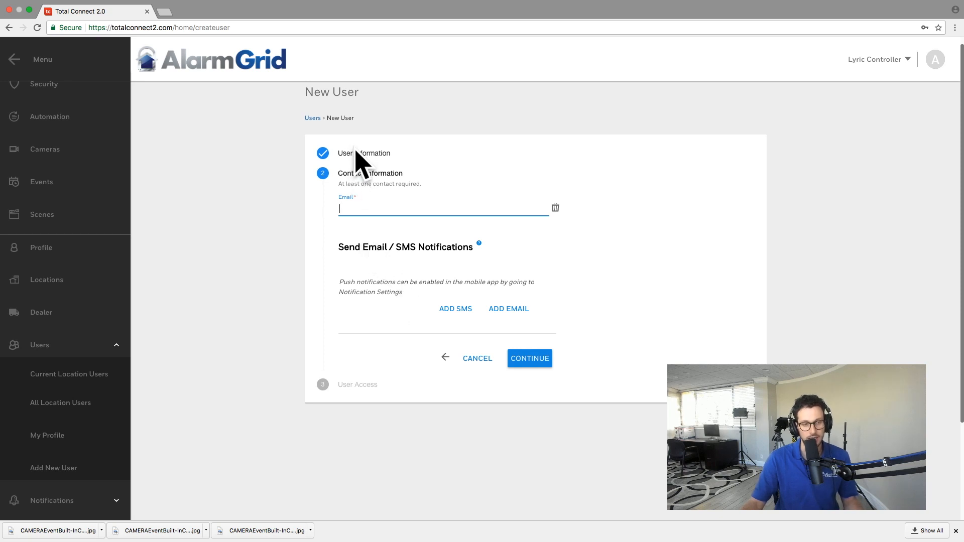
left_click(445, 356)
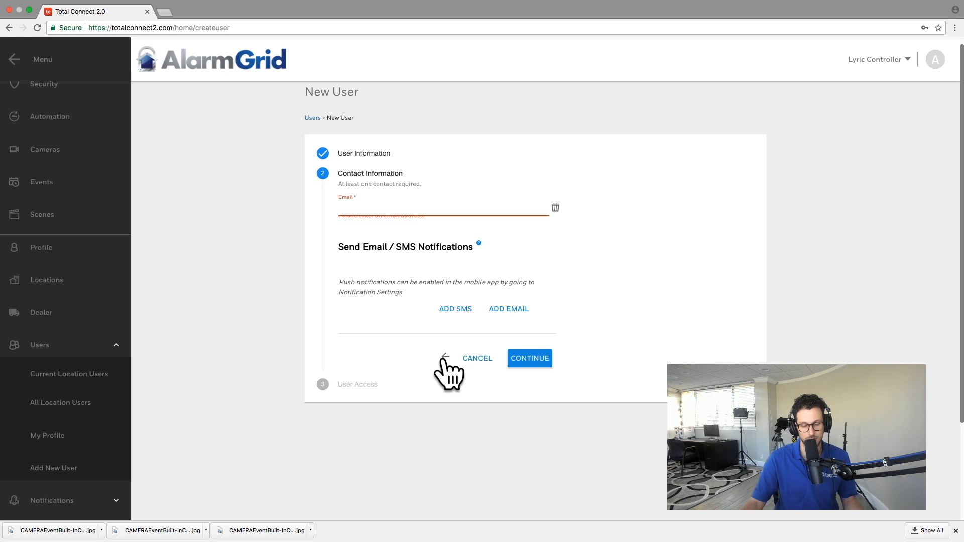
Step: Recheck the username, then enter and confirm the new user's e-mail in Contact Information
left_click(444, 356)
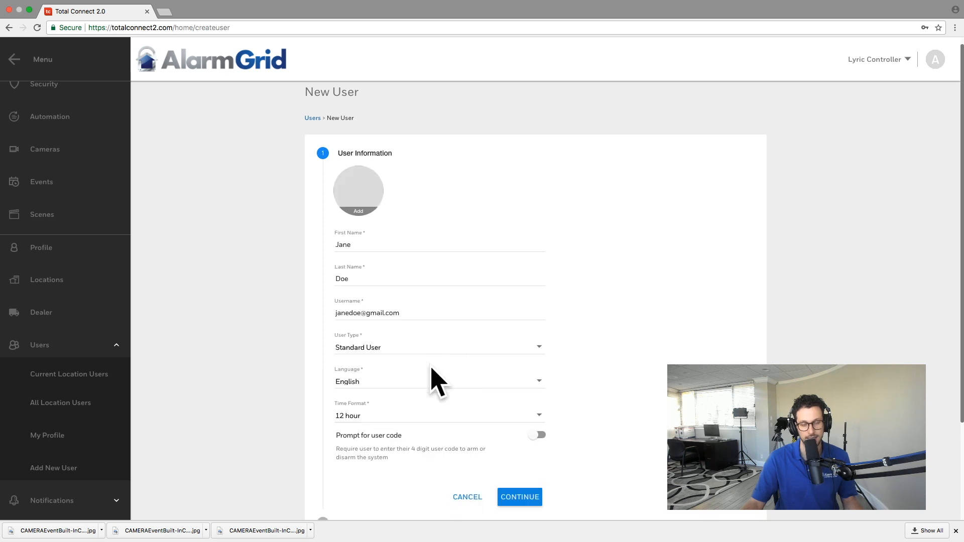
left_click_drag(407, 313, 334, 314)
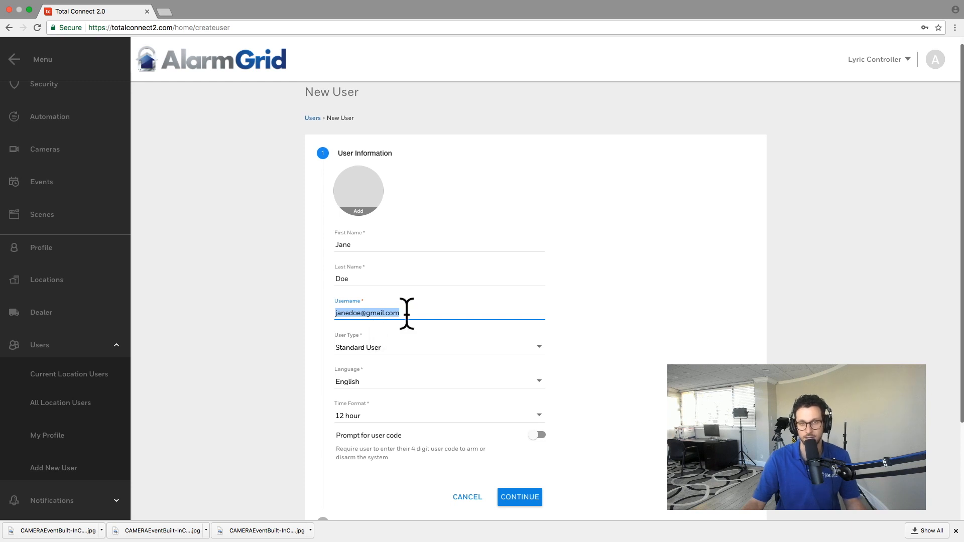
left_click(517, 502)
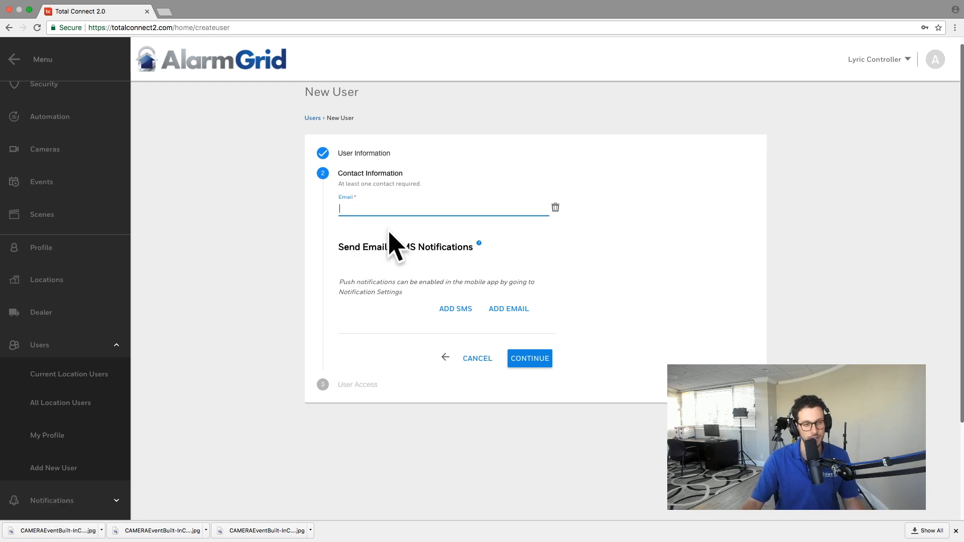
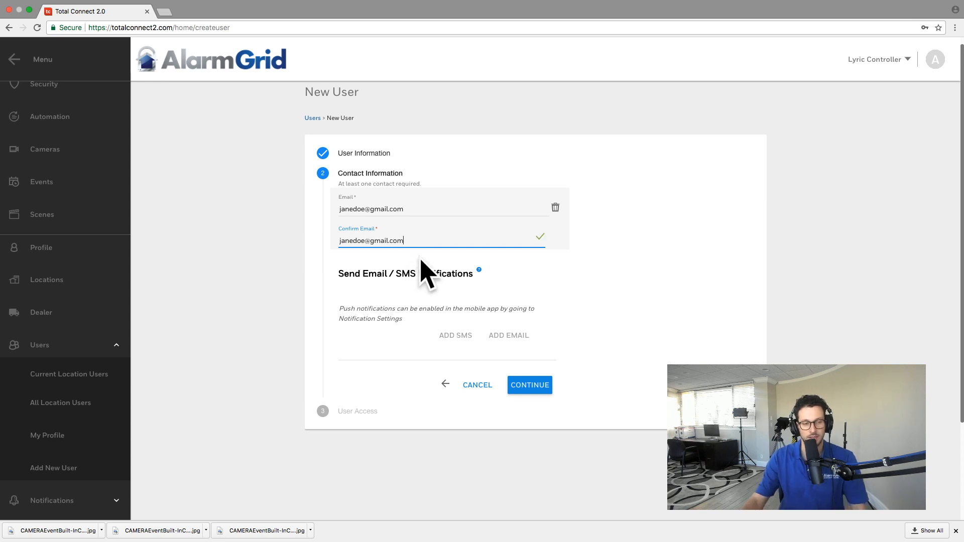
left_click(535, 241)
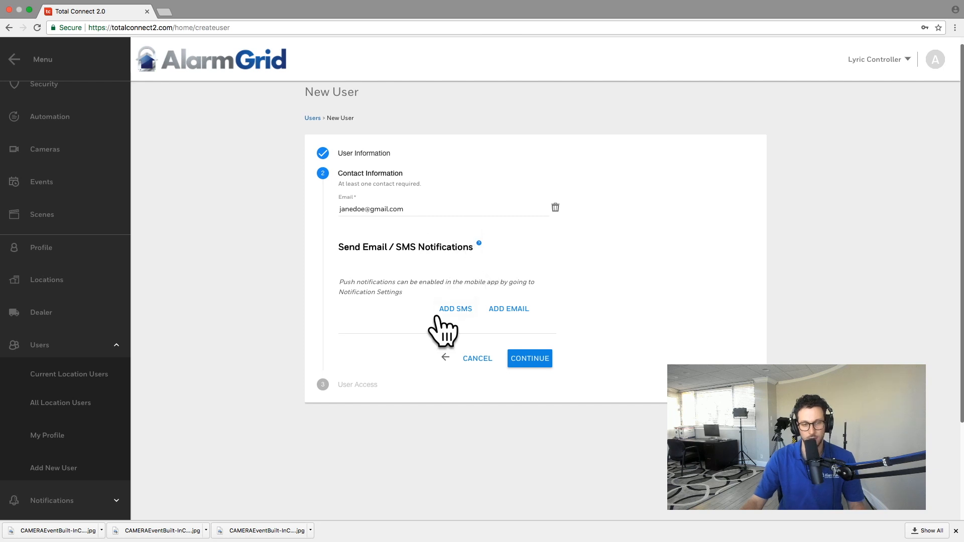
Step: Add an SMS phone number and enter a matching number in Confirm phone number
left_click(458, 311)
left_click(392, 246)
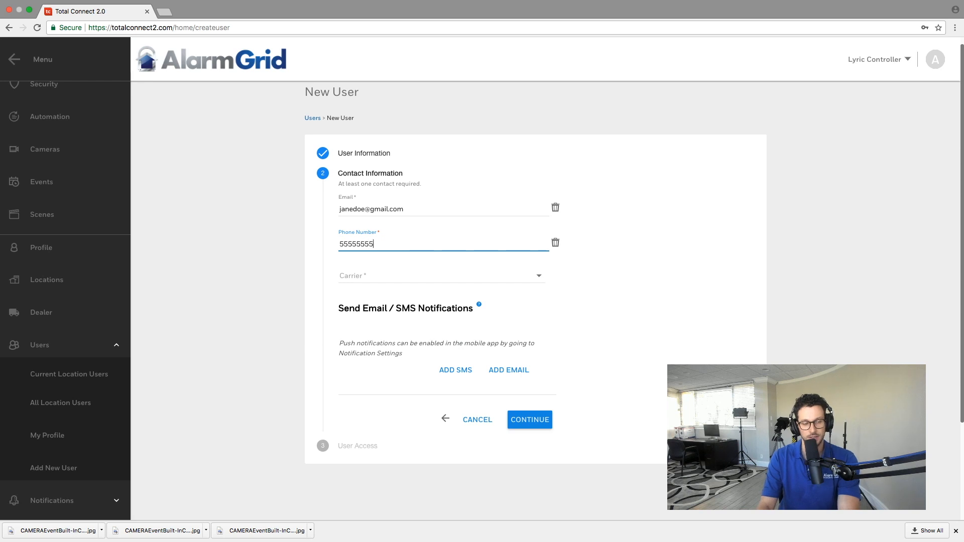
type("55")
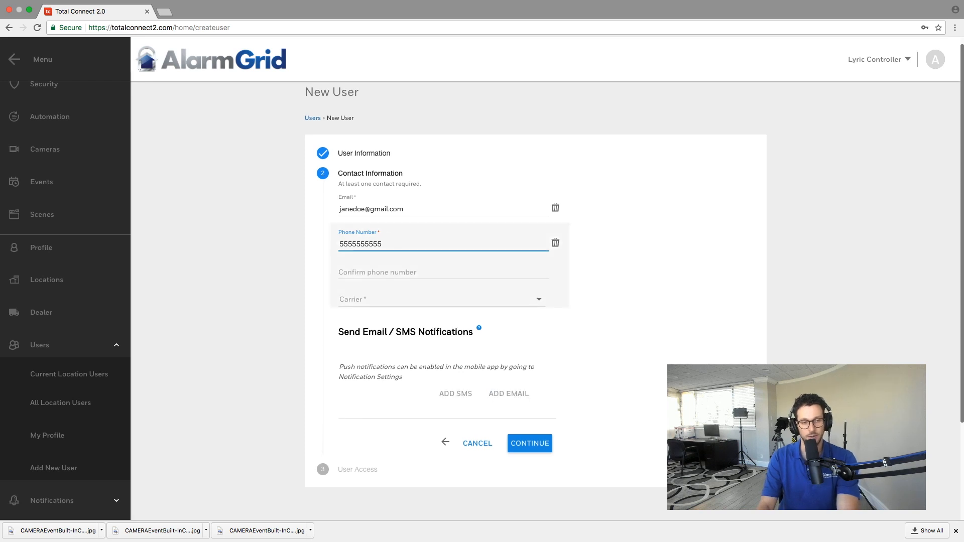
left_click(379, 271)
type("5555555655")
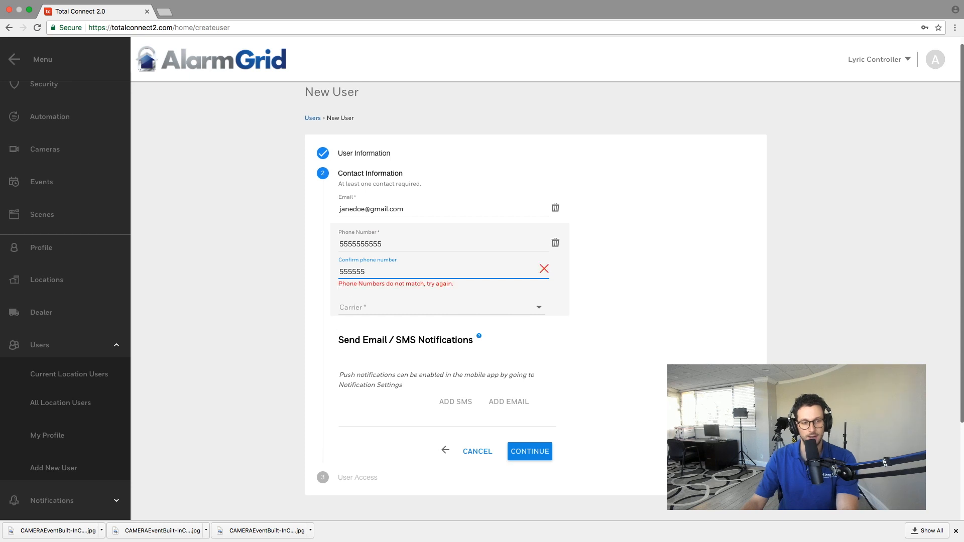
key("BackSpace")
key("BackSpace")
key("BackSpace")
key("BackSpace")
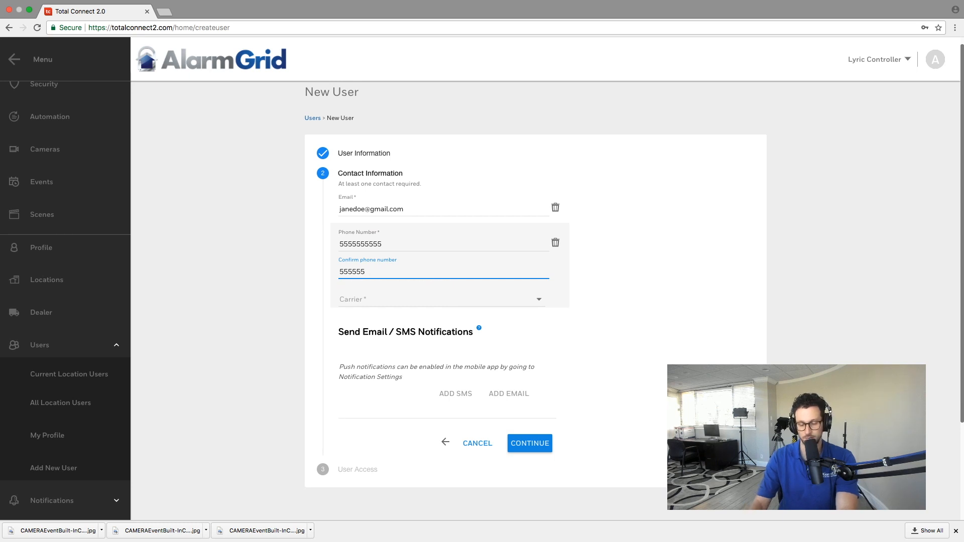
type("5555")
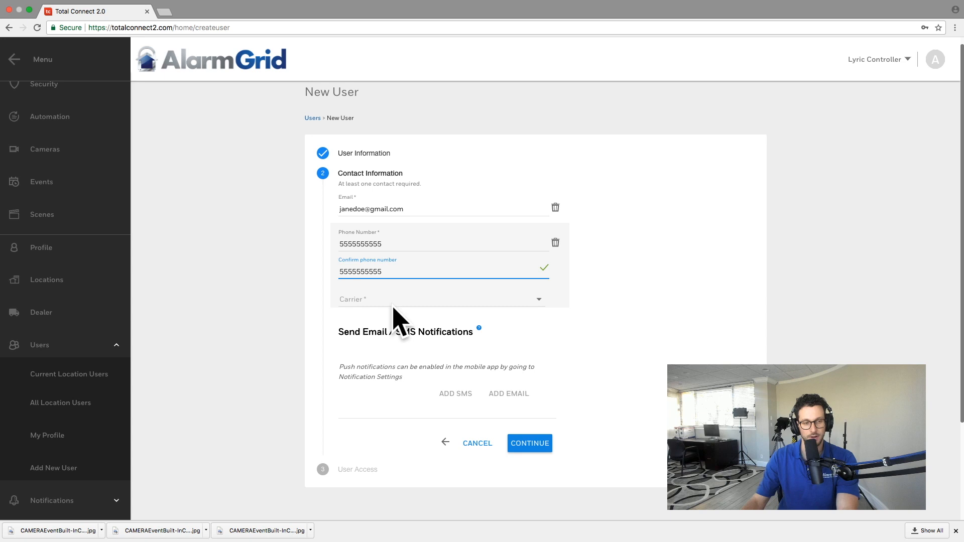
Step: Browse the carriers, from AT&T,Verizon,Sprint,T-Mobile to Virgin Mobile, and close the list unselected
left_click(385, 278)
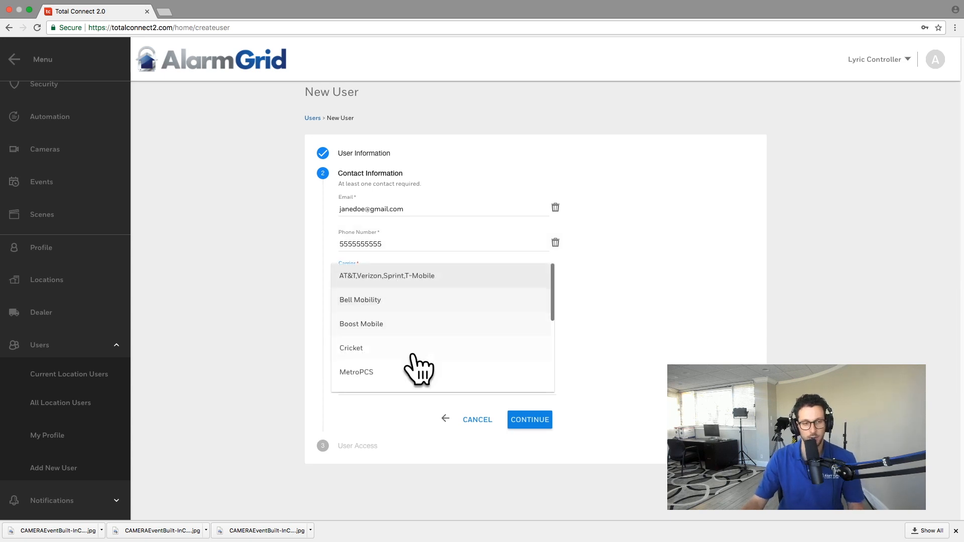
scroll(417, 337, "down", 1)
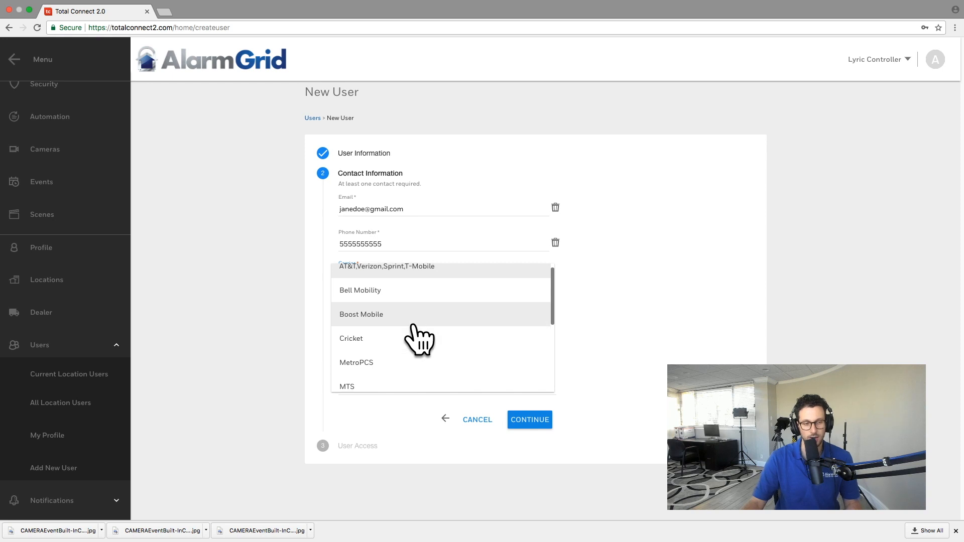
scroll(416, 331, "up", 1)
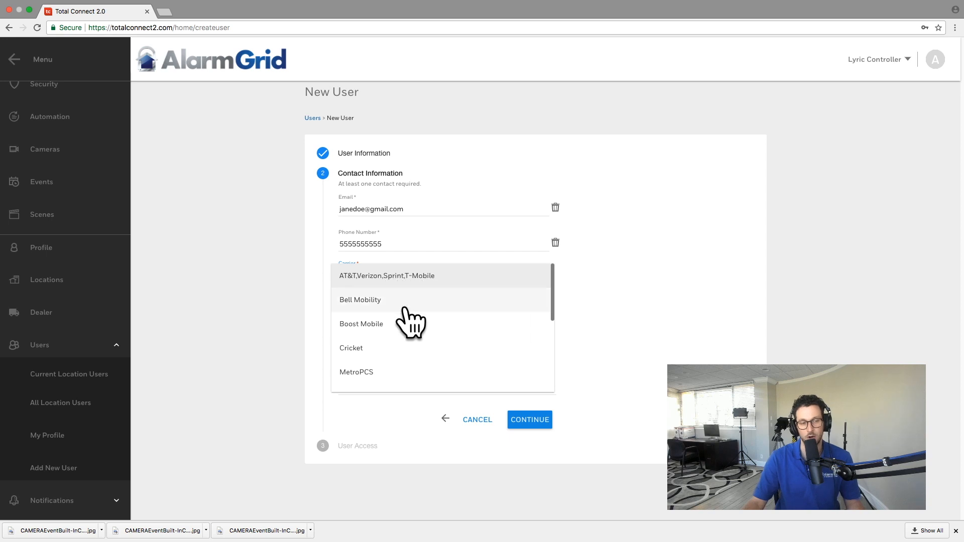
scroll(404, 321, "down", 2)
scroll(406, 334, "down", 1)
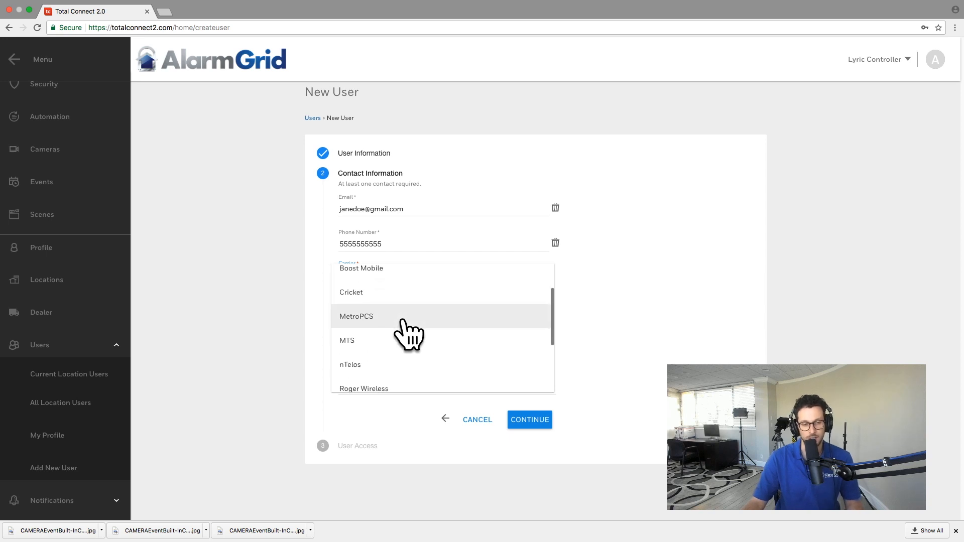
scroll(408, 336, "down", 3)
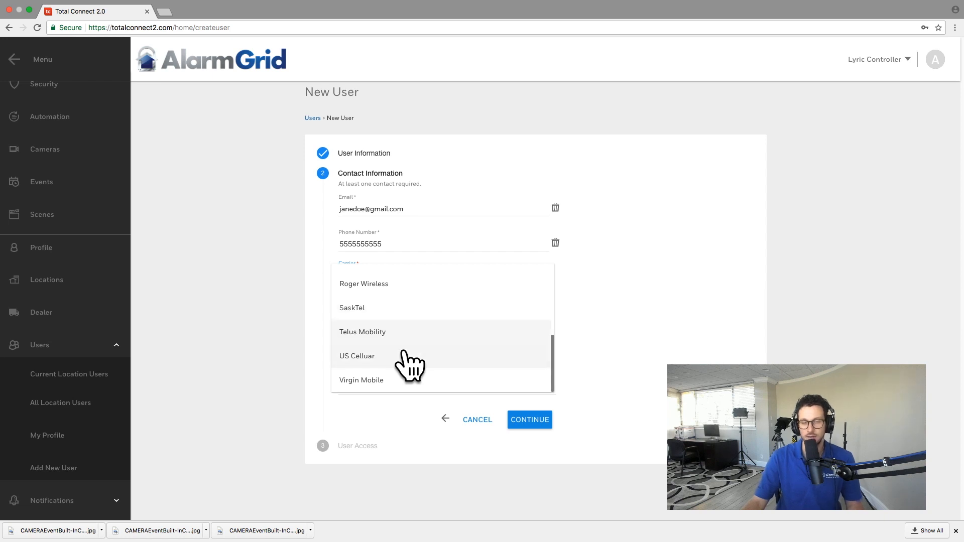
scroll(407, 312, "up", 1)
scroll(408, 324, "up", 5)
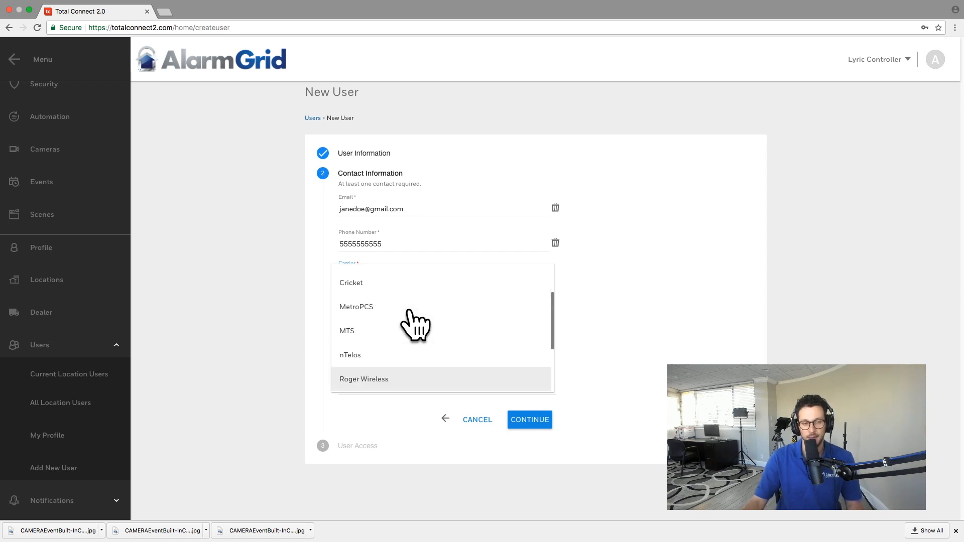
left_click(580, 318)
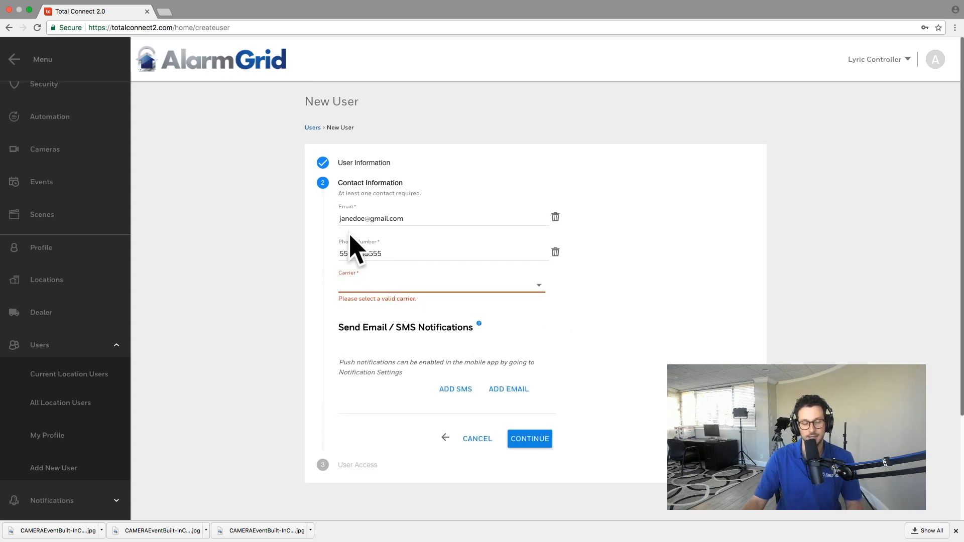
left_click(423, 219)
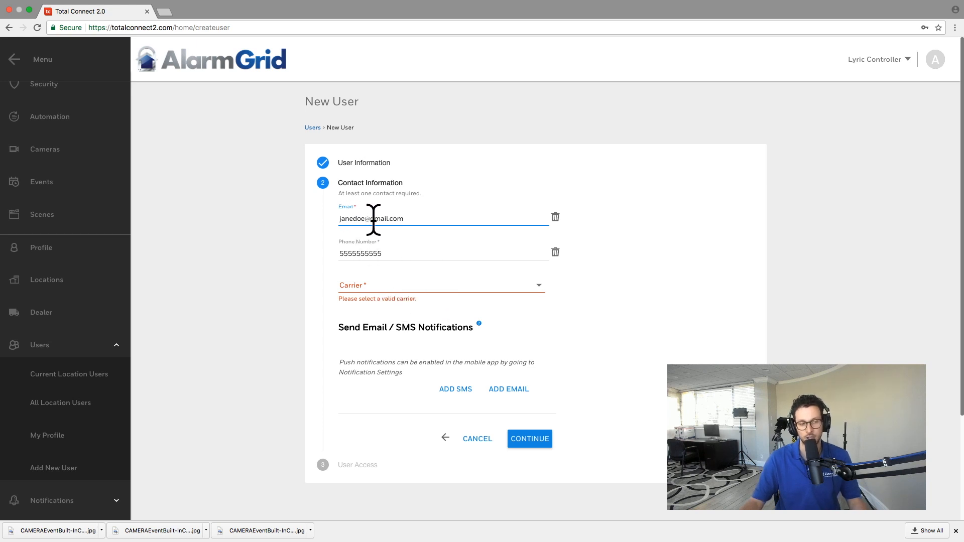
left_click_drag(404, 218, 333, 221)
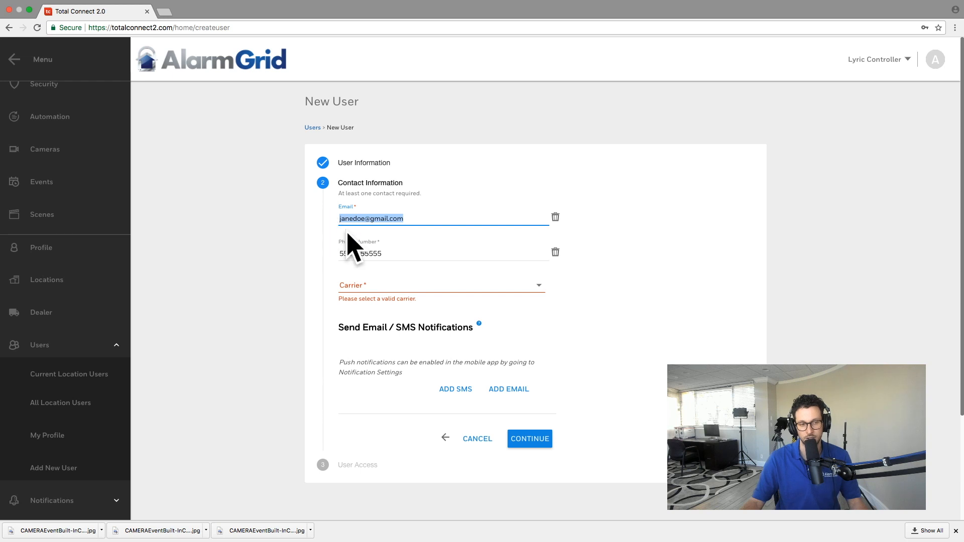
type("15555555555@")
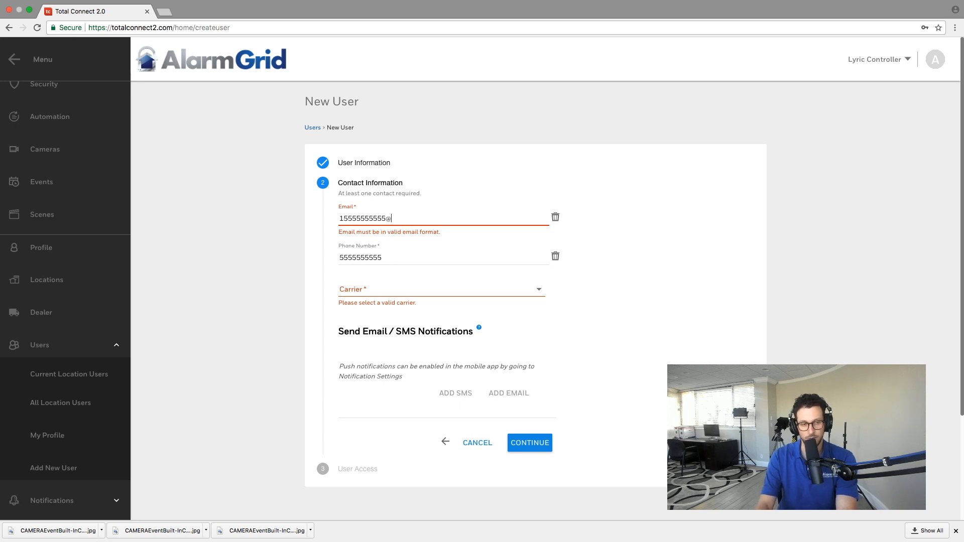
type("att")
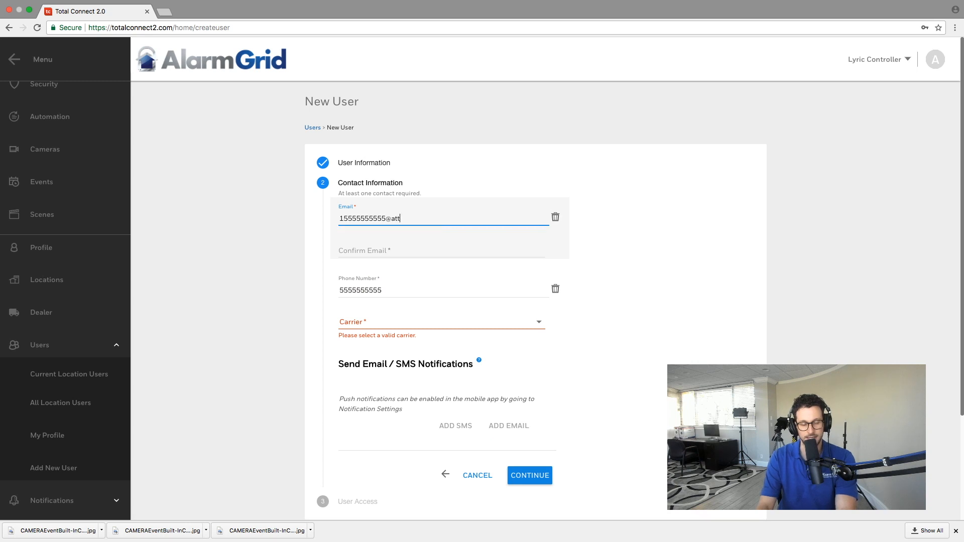
type(".net")
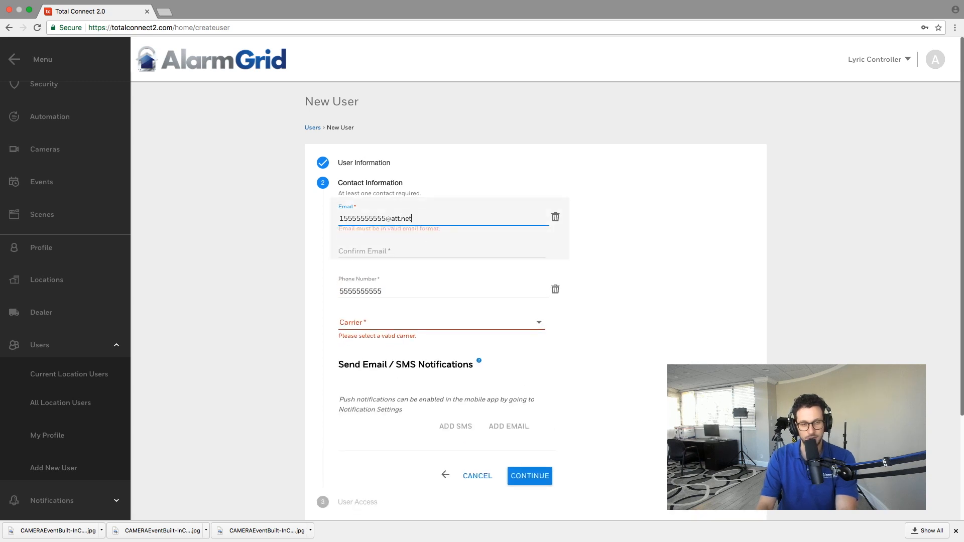
key("BackSpace")
key("BackSpace")
key("BackSpace")
key("BackSpace")
key("BackSpace")
key("BackSpace")
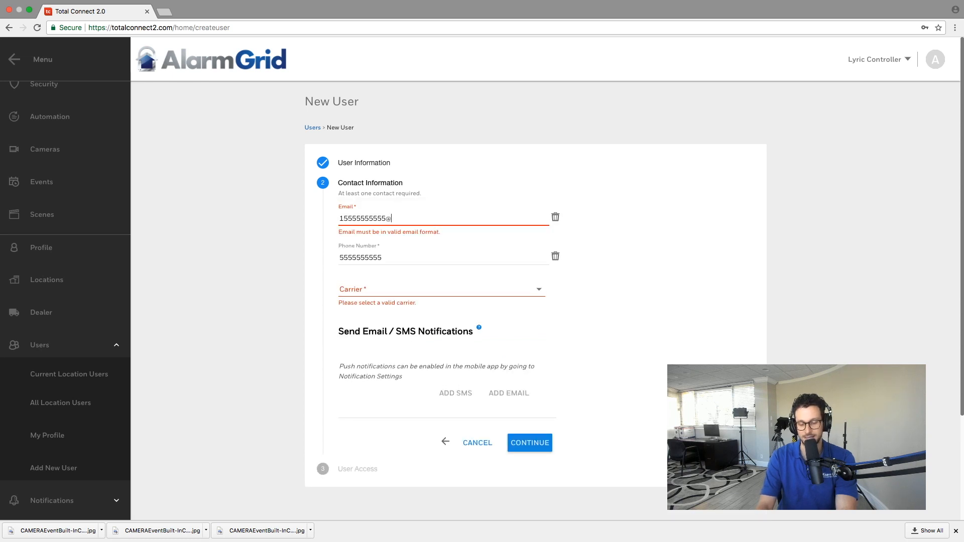
type("vtext")
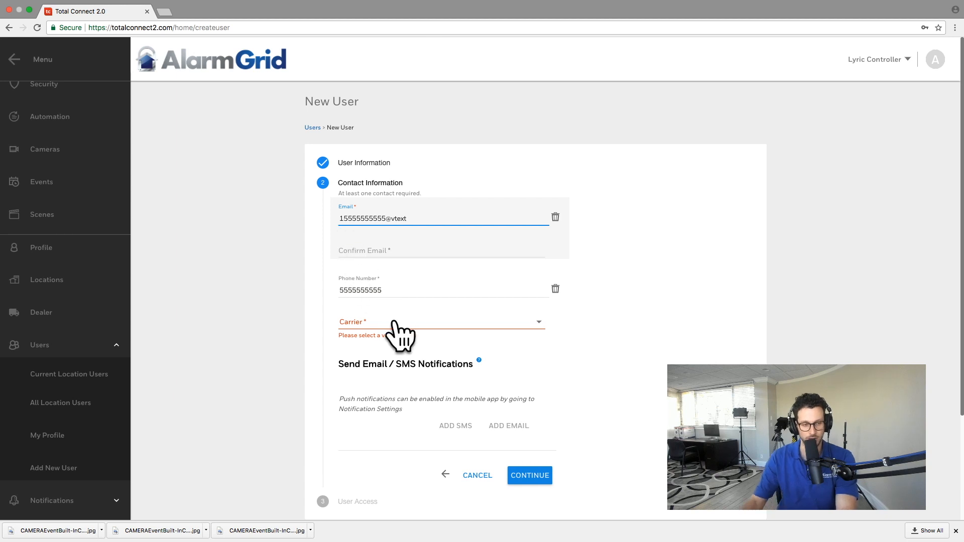
left_click_drag(414, 218, 338, 218)
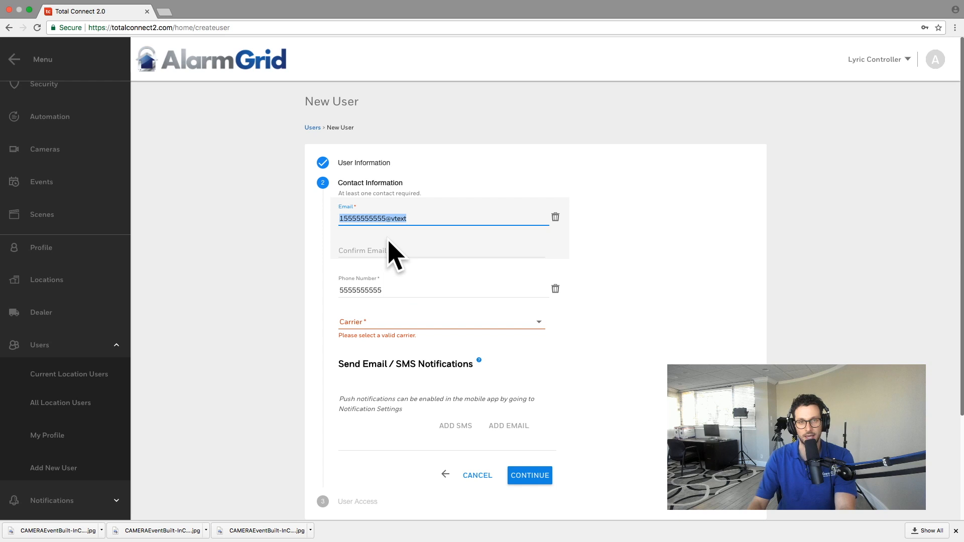
key("BackSpace")
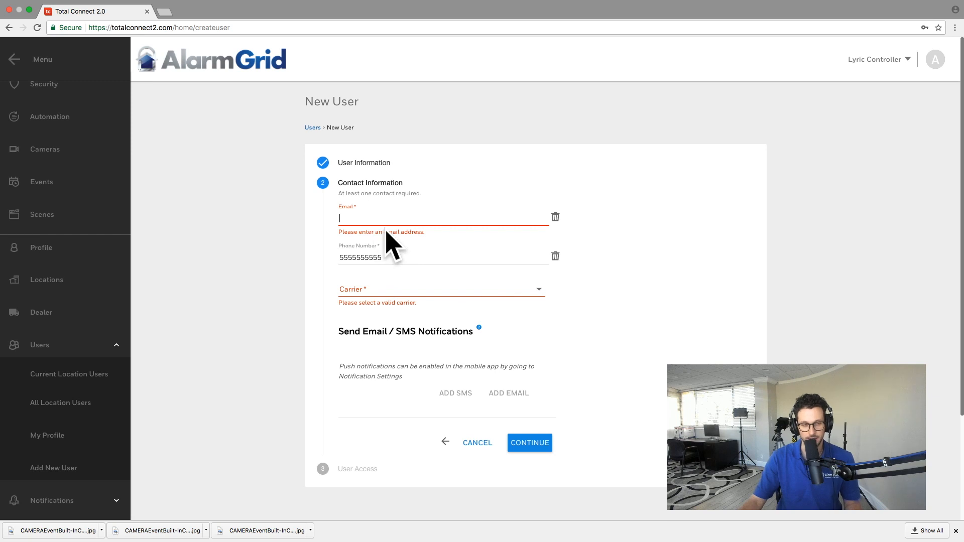
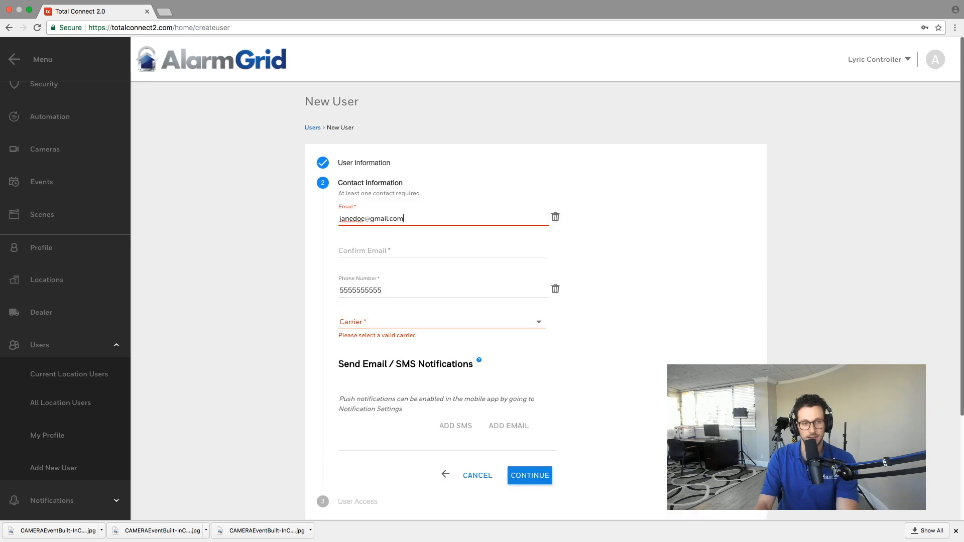
Step: Re-enter the new user's e-mail address and begin typing it into Confirm Email
left_click(384, 243)
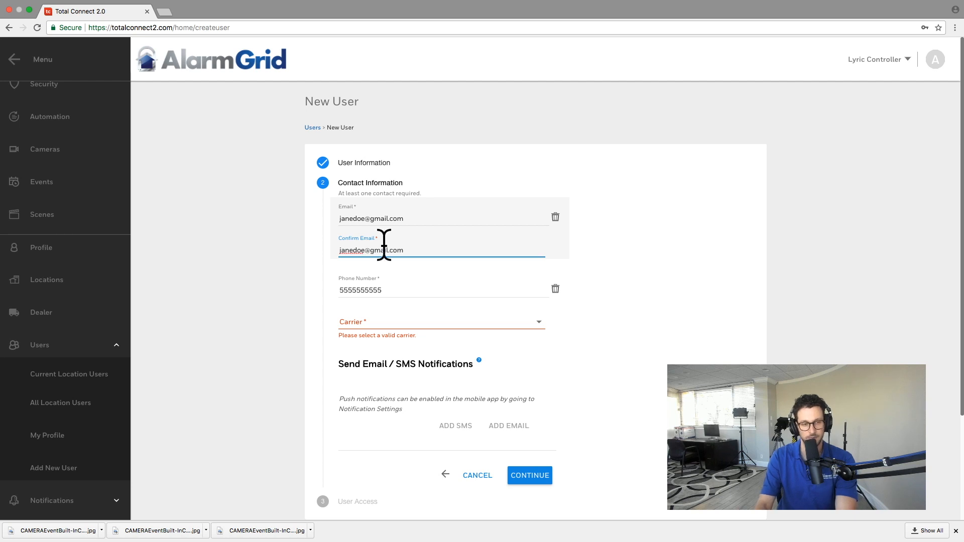
Step: Set the carrier to AT&T,Verizon,Sprint,T-Mobile and continue to the User Access step
left_click(579, 349)
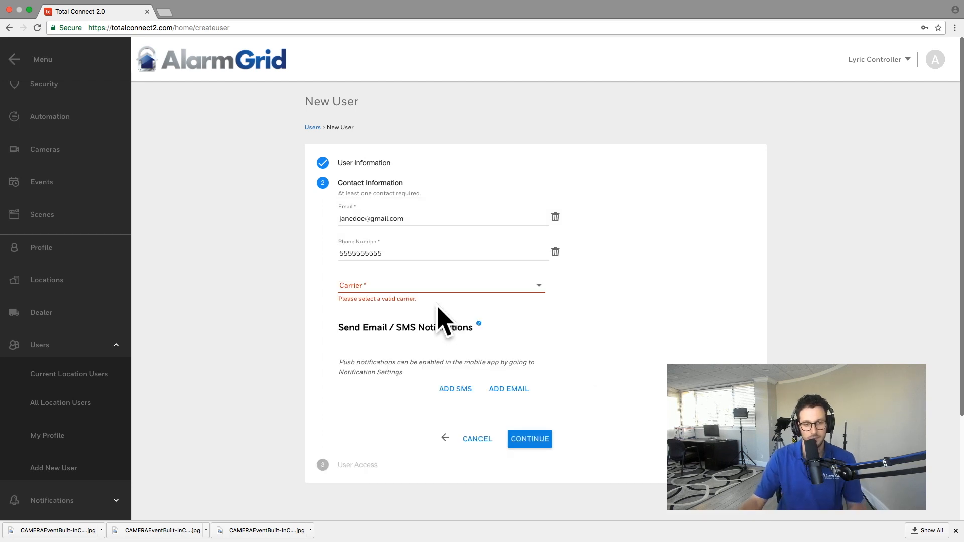
left_click(425, 287)
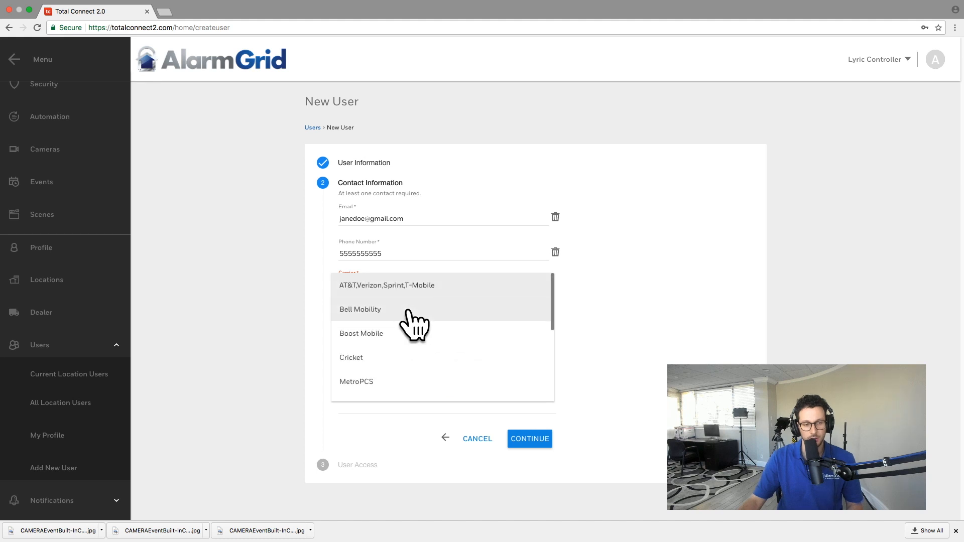
left_click(401, 287)
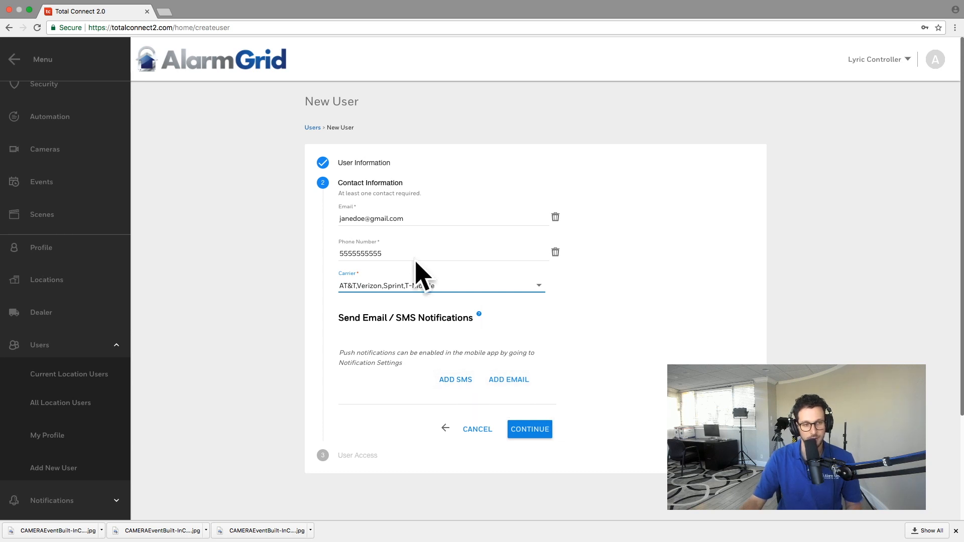
left_click(478, 399)
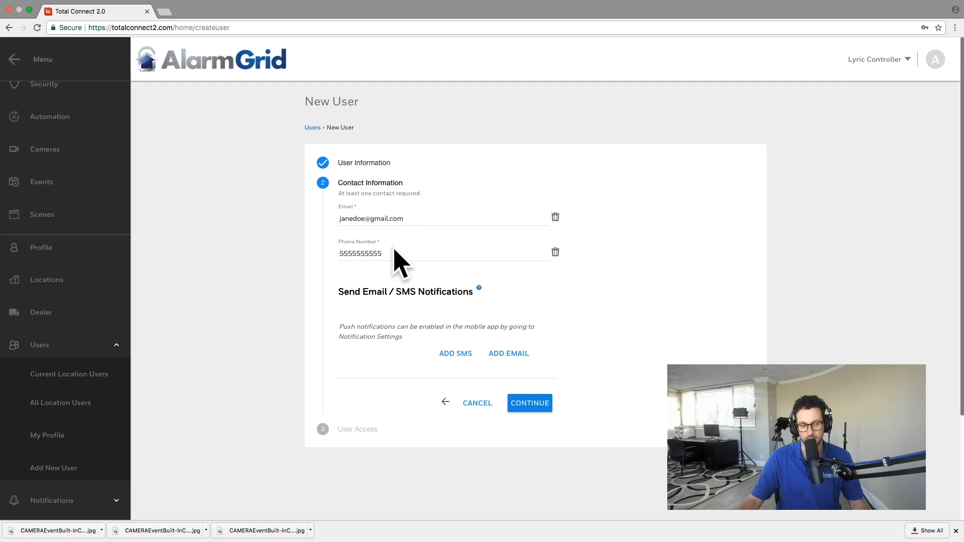
left_click(531, 403)
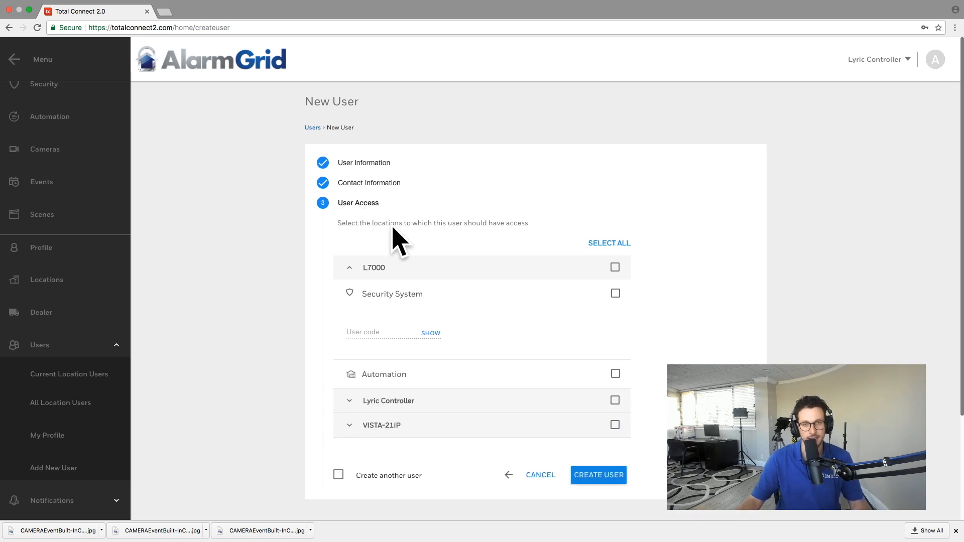
Step: Grant the new user full L7000 access with a user code applied to this location only
left_click(350, 268)
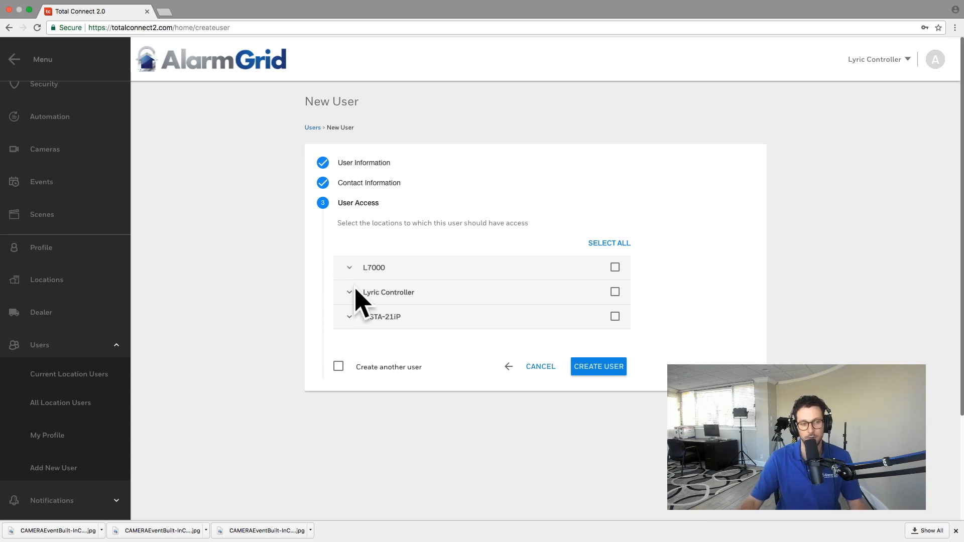
left_click(350, 267)
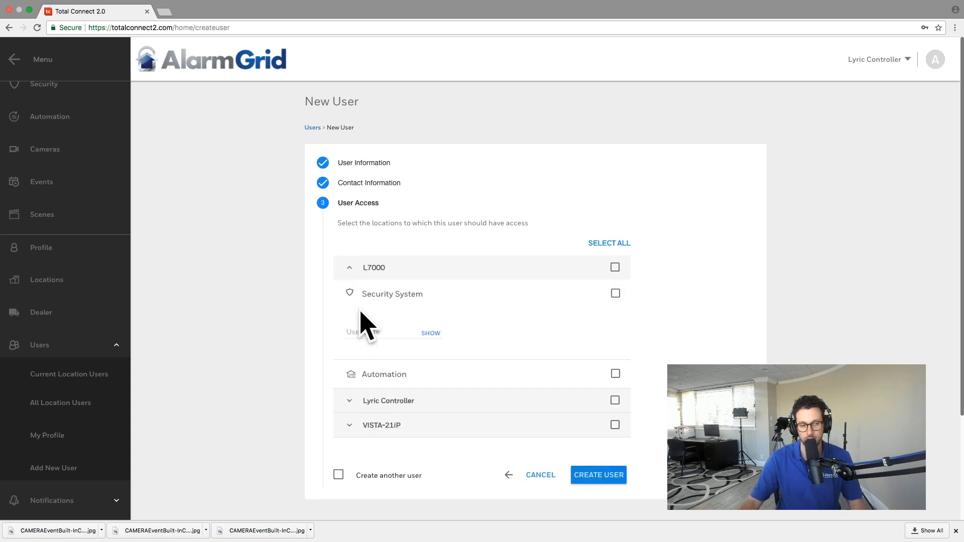
left_click(616, 269)
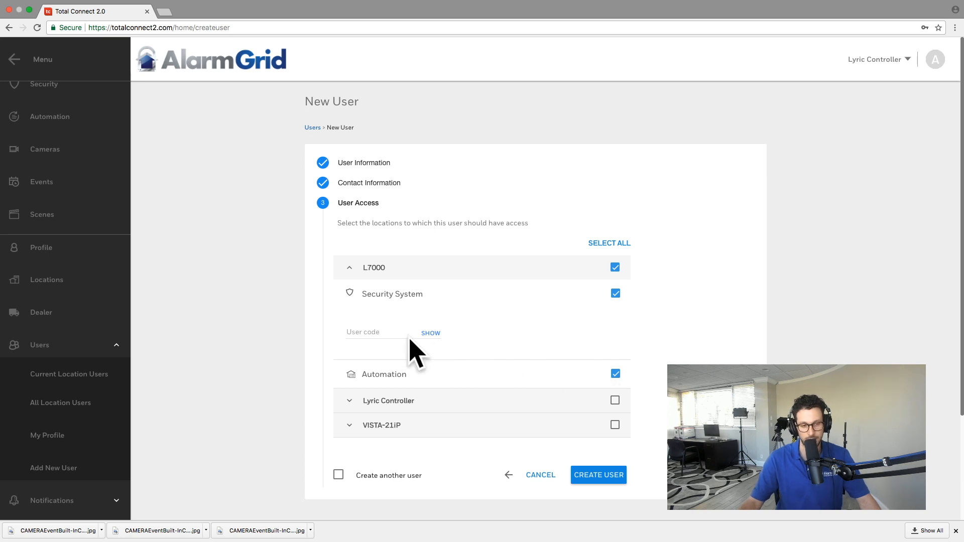
left_click(386, 331)
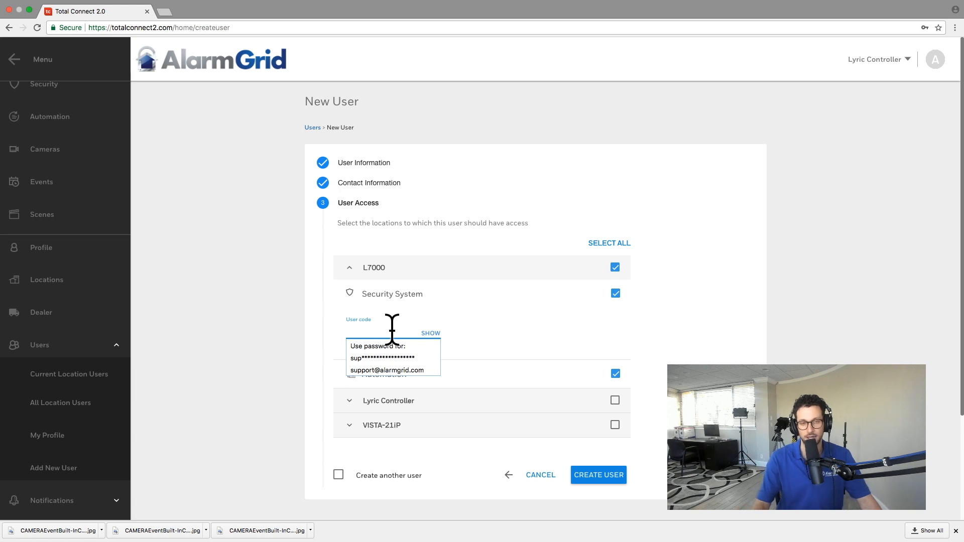
type("••••")
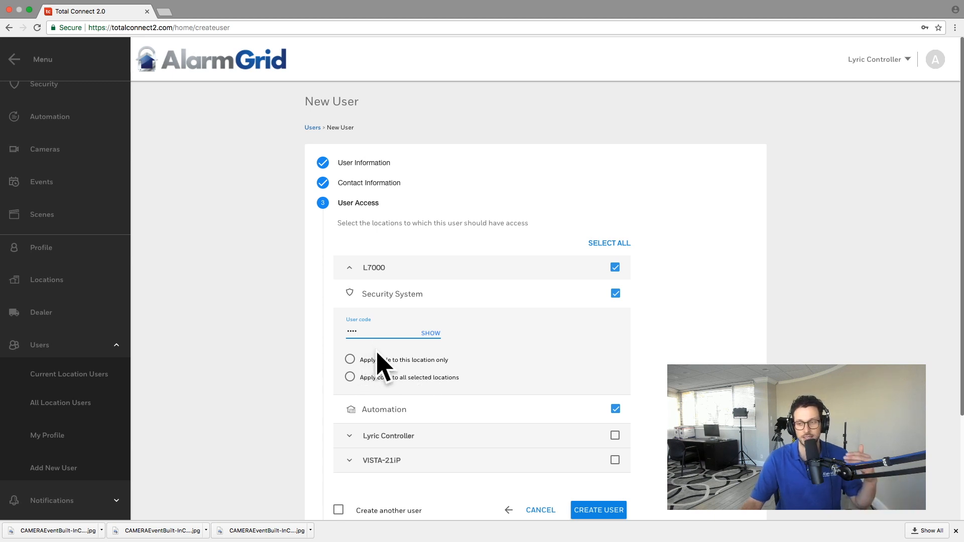
left_click(350, 360)
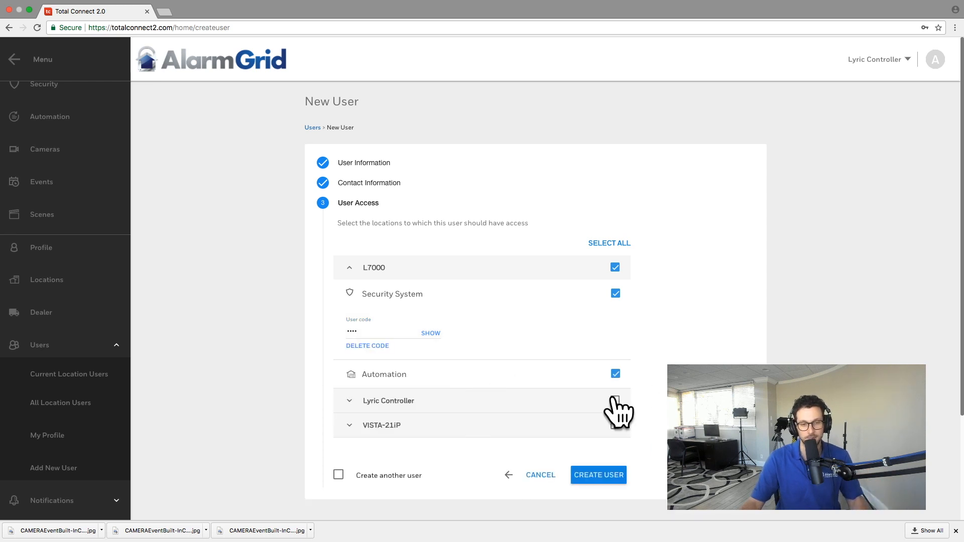
Step: At Lyric Controller, leave only Security System ticked; Automation, Built-In Camera and WiFi DoorBell stay off
left_click(351, 401)
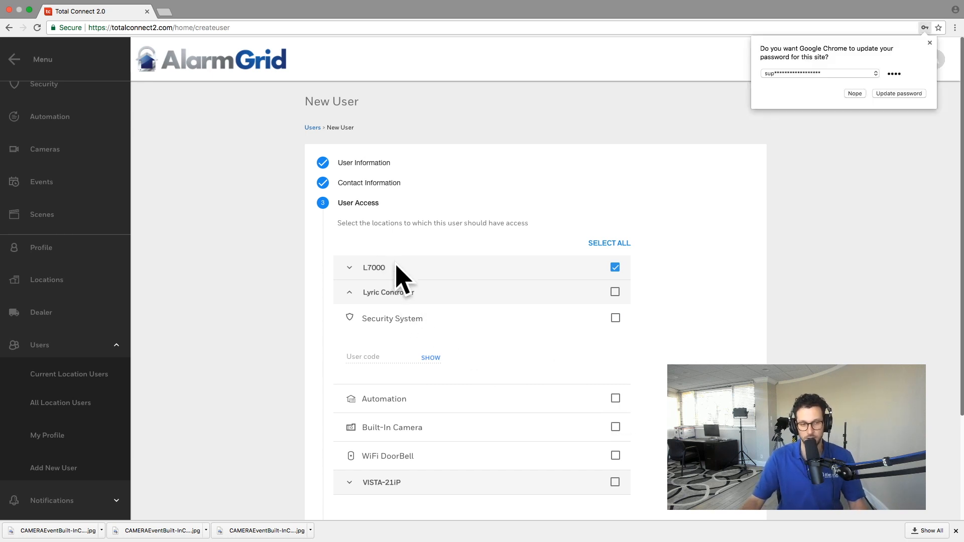
left_click(854, 93)
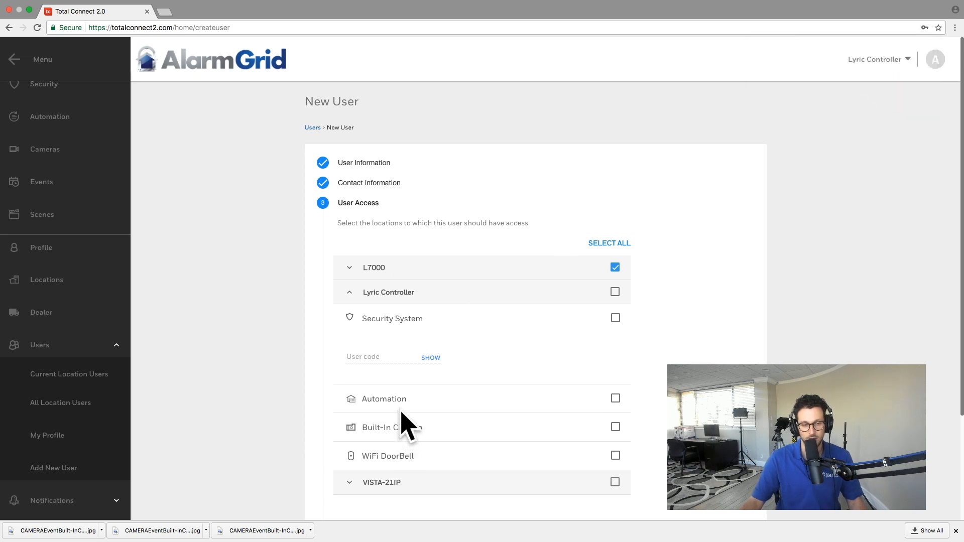
left_click(615, 398)
left_click(614, 399)
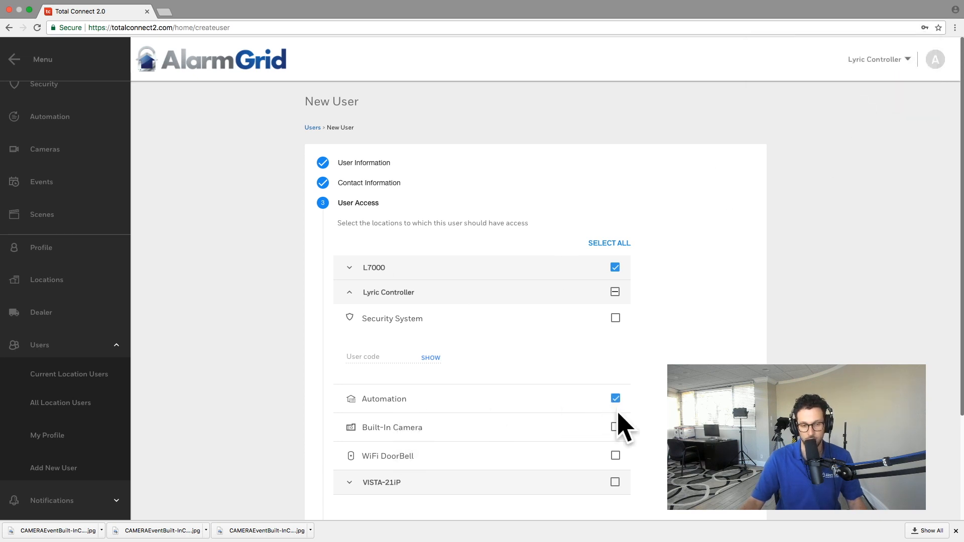
left_click(615, 428)
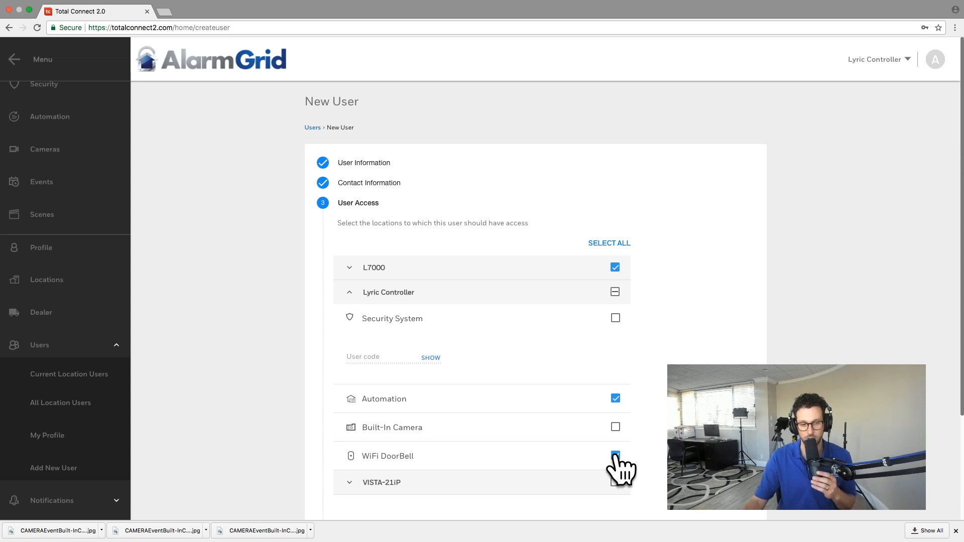
left_click(615, 399)
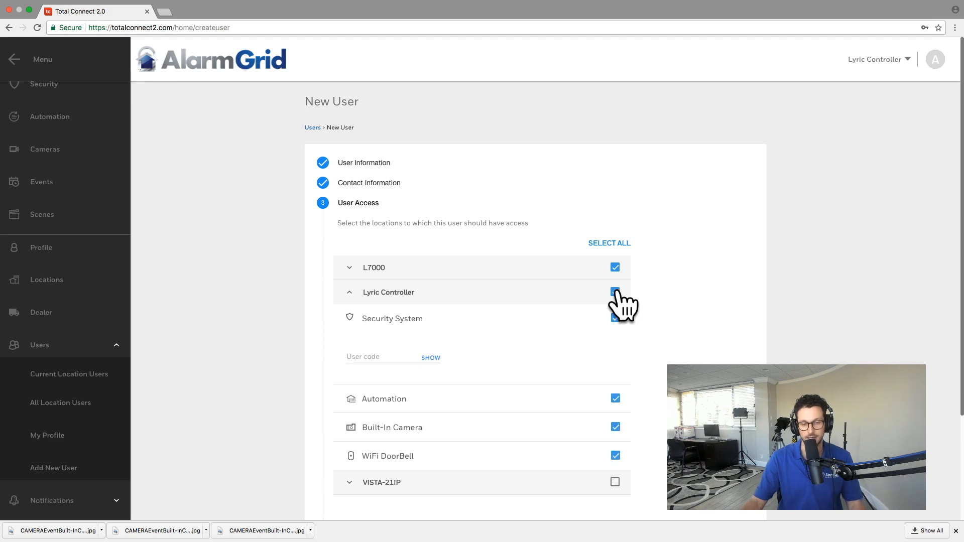
left_click(615, 291)
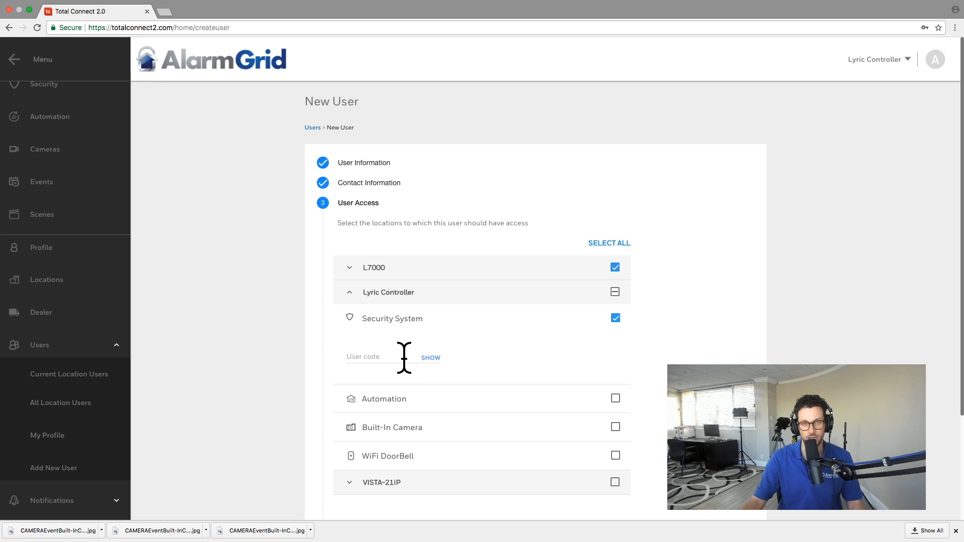
Step: Enter and double-check the Lyric Controller user code, applying it to this location only
left_click(384, 357)
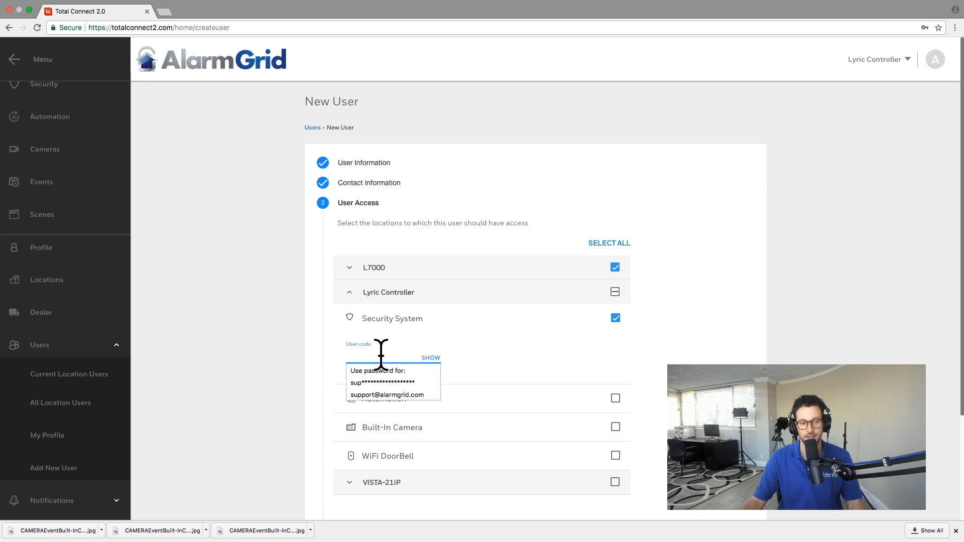
left_click(465, 353)
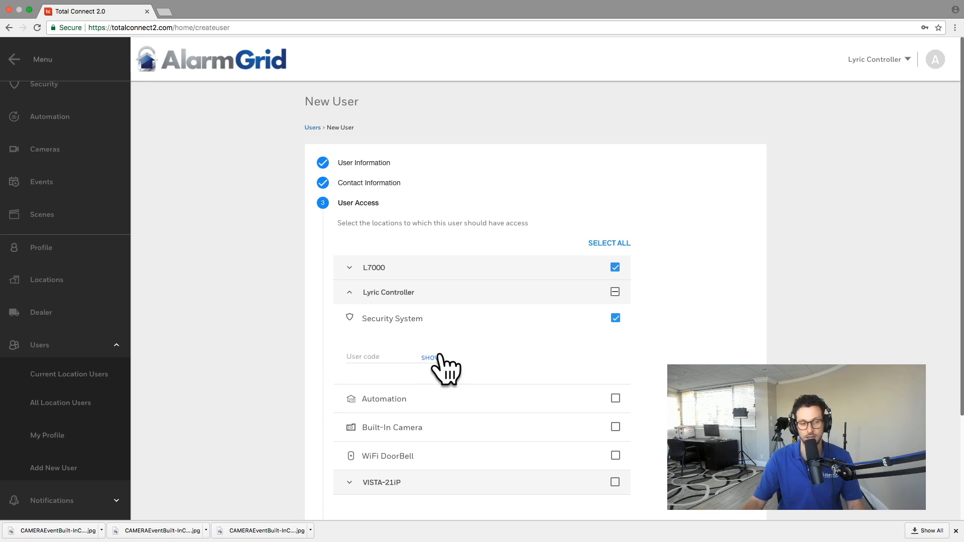
left_click(391, 352)
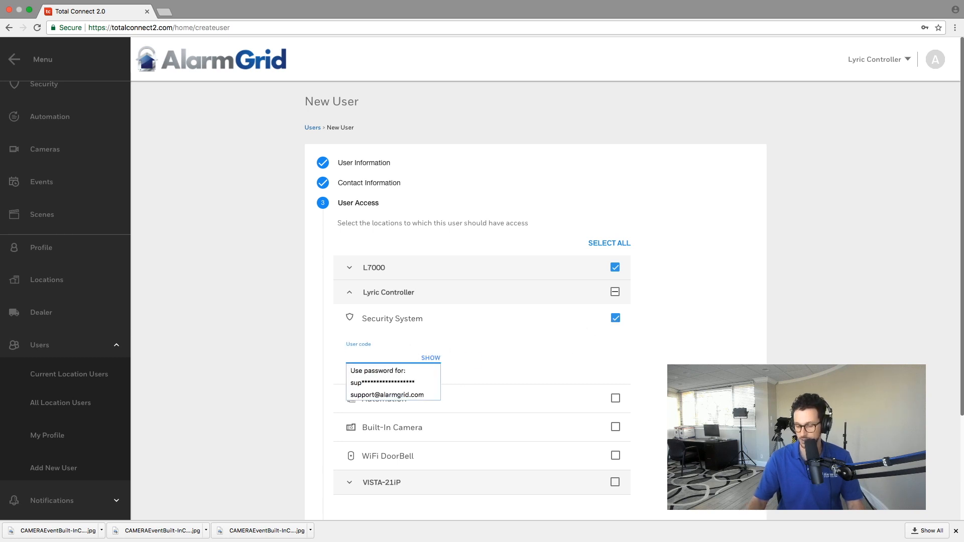
type("••••")
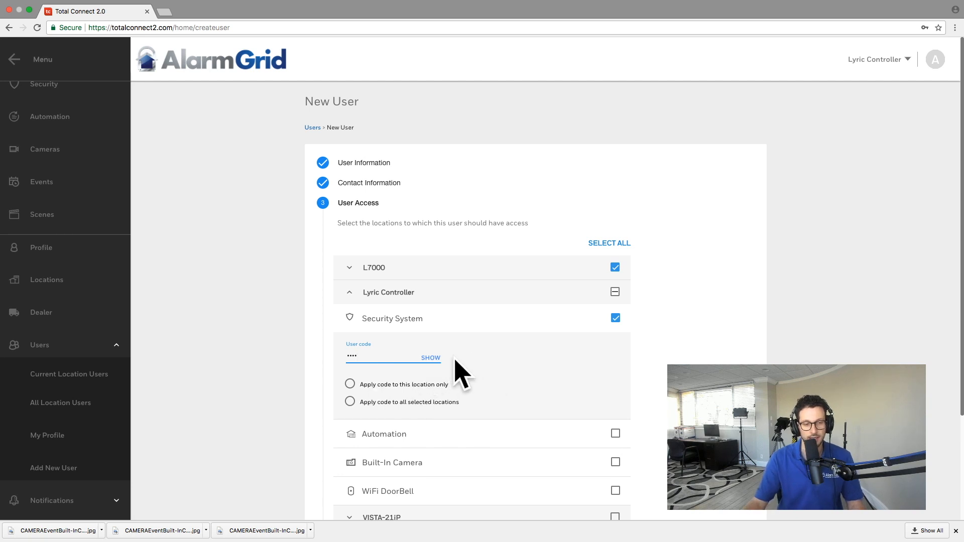
left_click(430, 357)
left_click(430, 357)
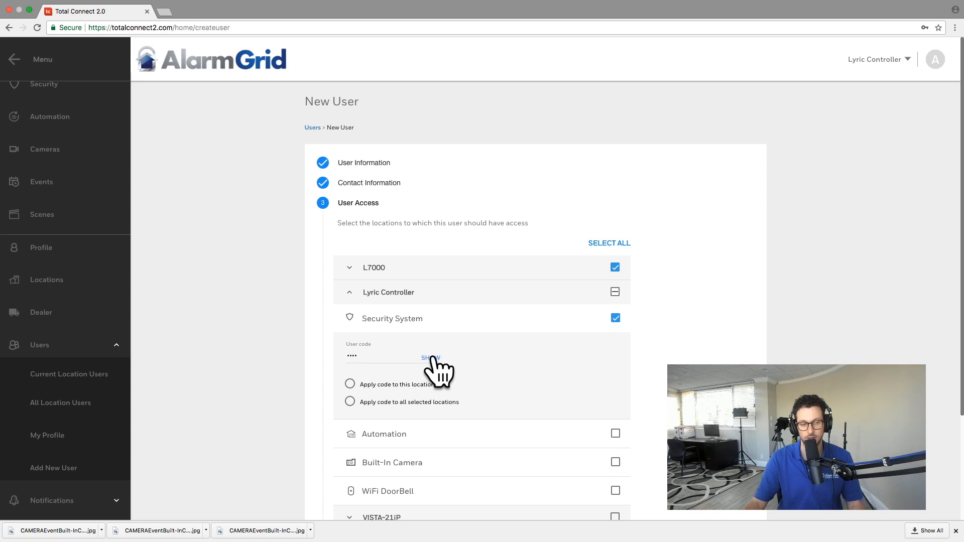
left_click(350, 384)
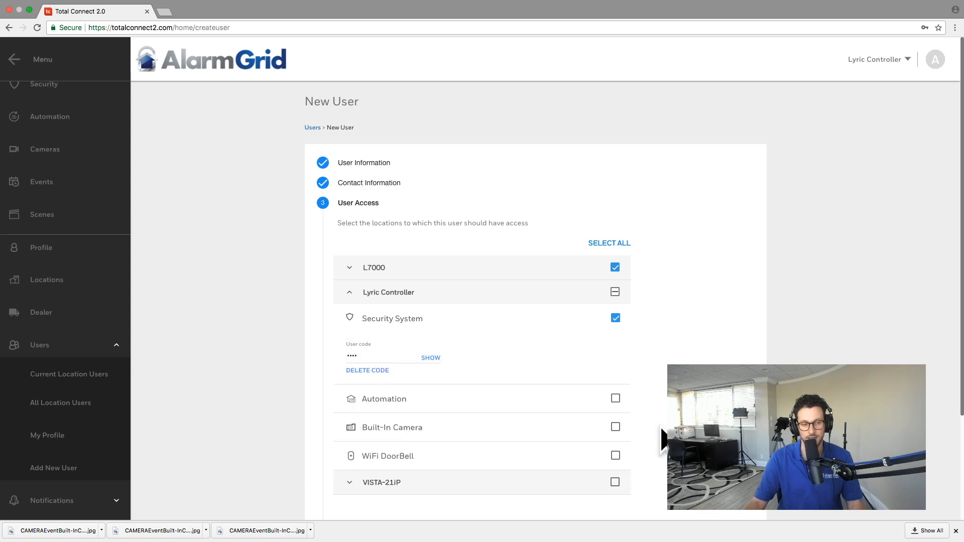
scroll(663, 436, "down", 3)
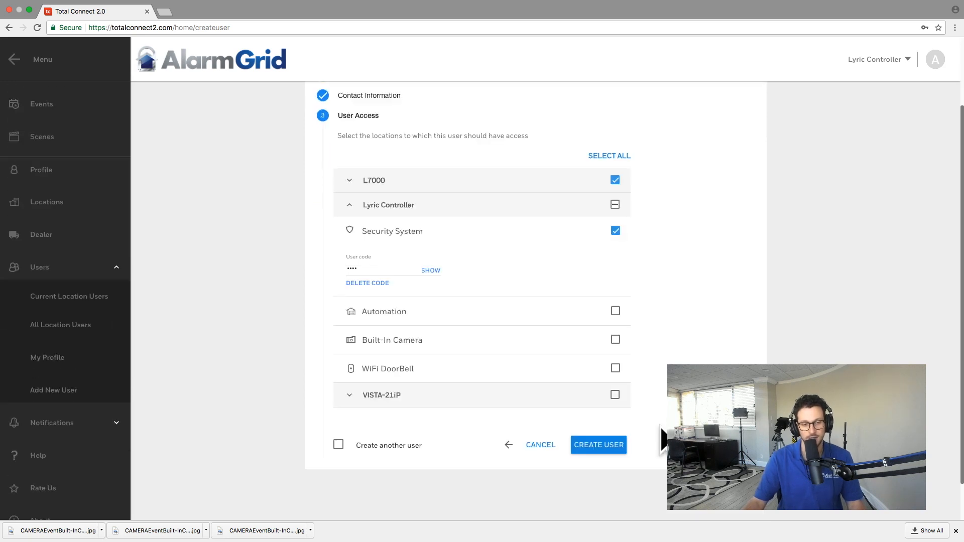
Step: Give the user VISTA-21IP4G security system and Automation access at VISTA-21iP
left_click(349, 205)
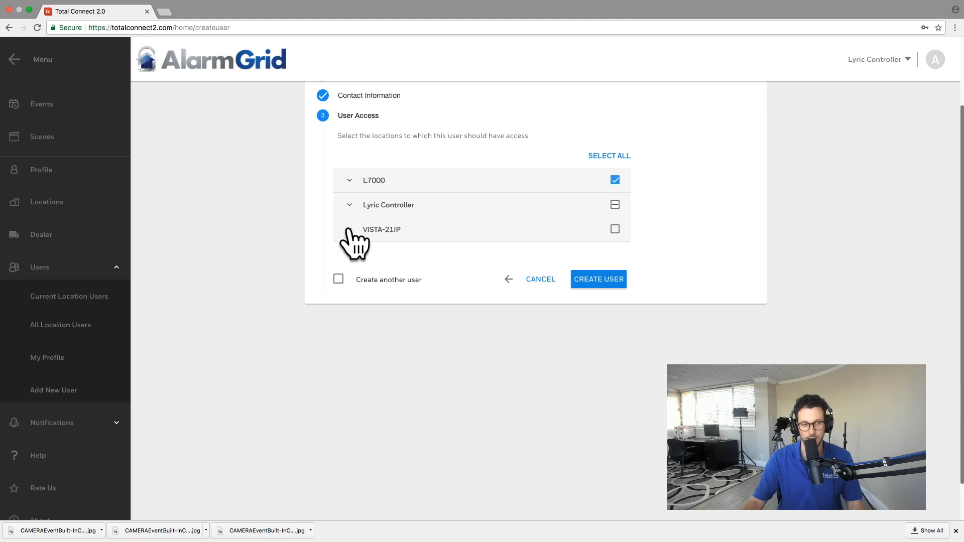
left_click(349, 229)
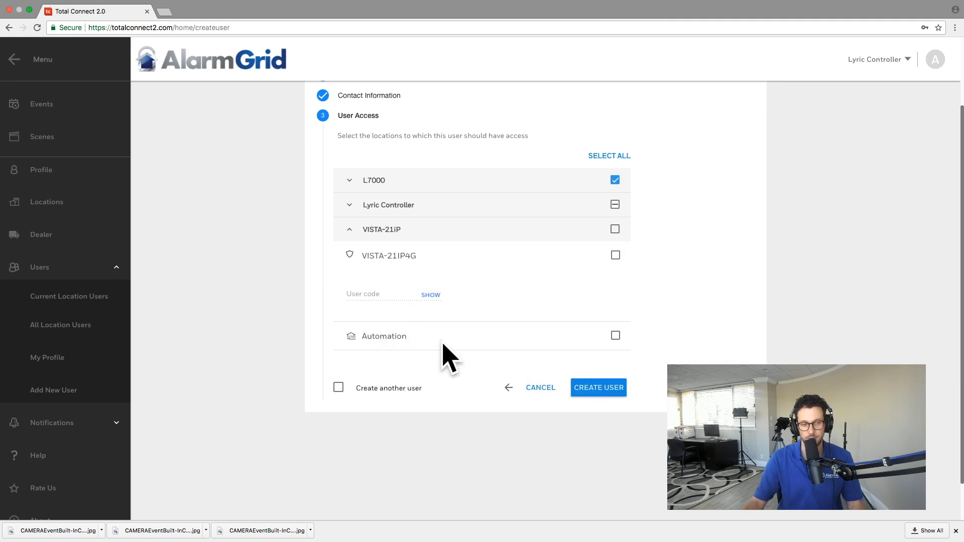
left_click(615, 255)
left_click(615, 335)
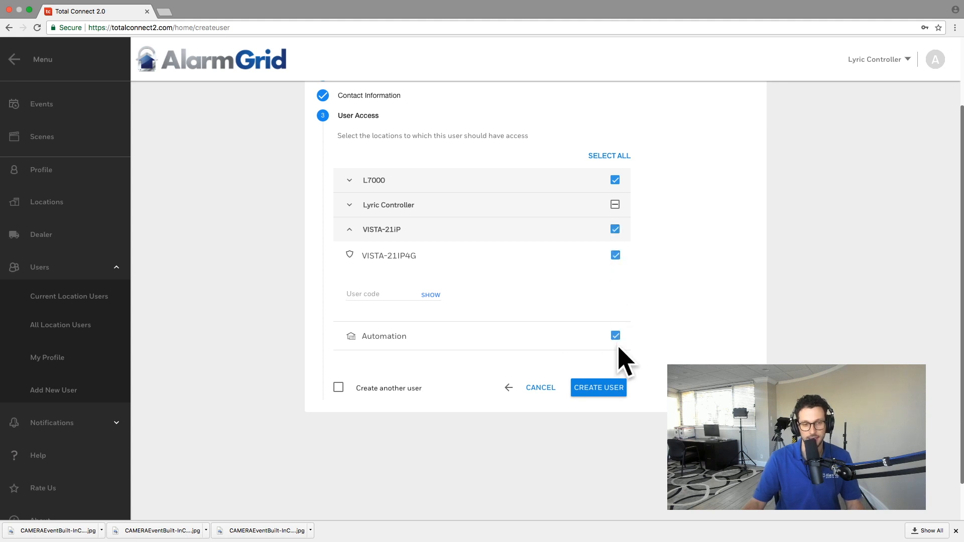
Step: Enter a VISTA-21iP user code and apply it to this location only
left_click(389, 293)
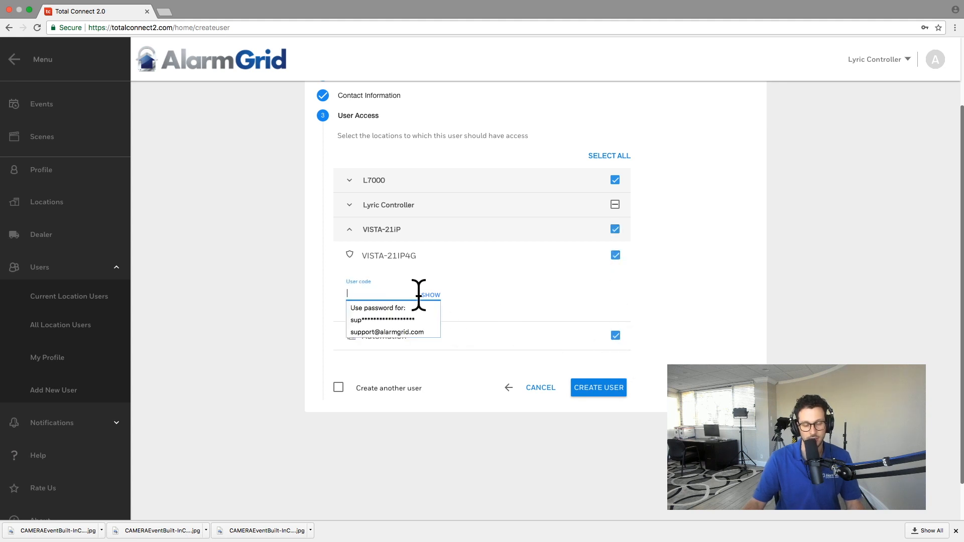
type("1")
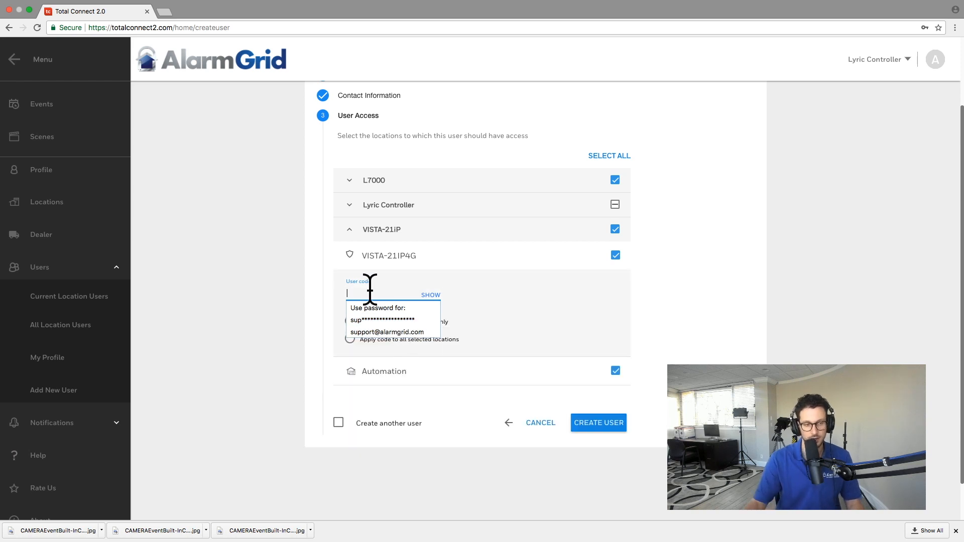
type("•••")
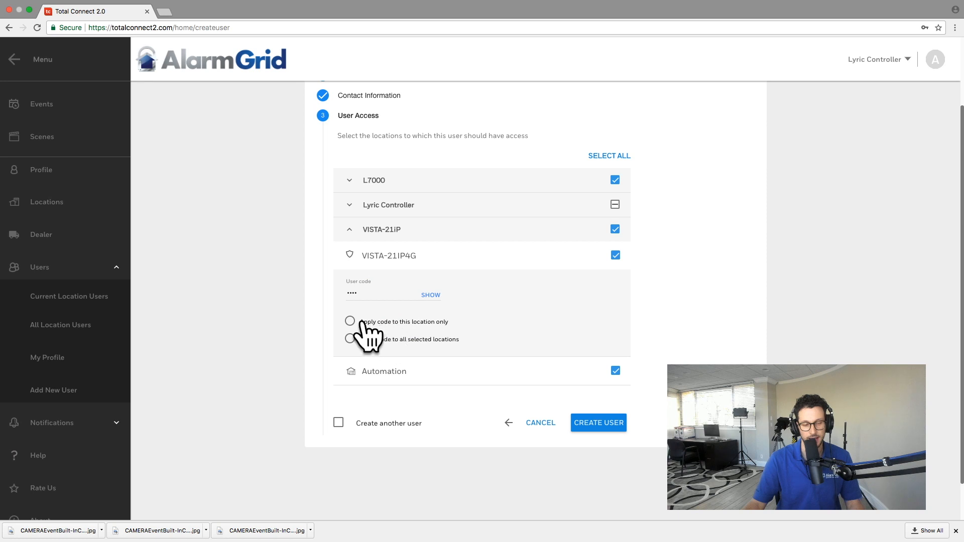
left_click(350, 321)
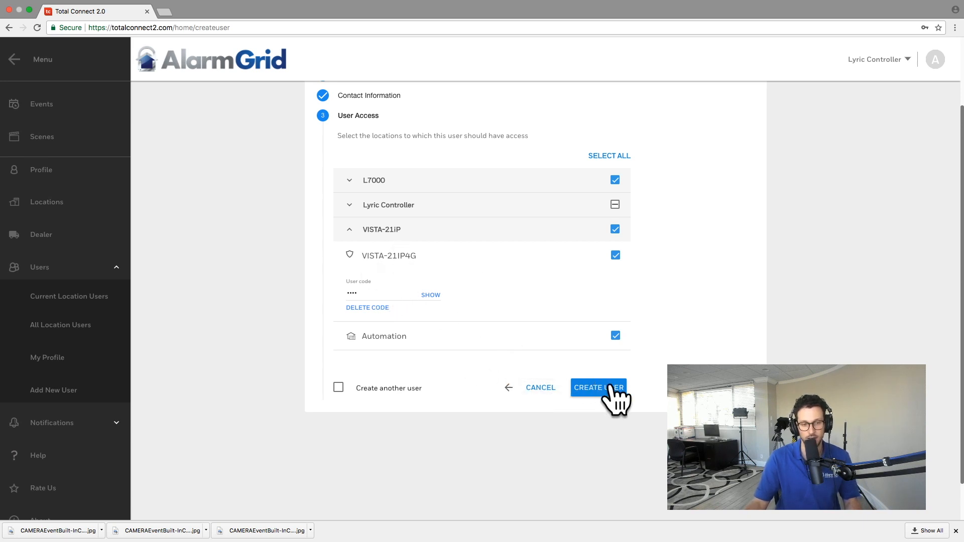
Step: Create the new user, decline the browser's password prompt, and glance at the location list
left_click(591, 387)
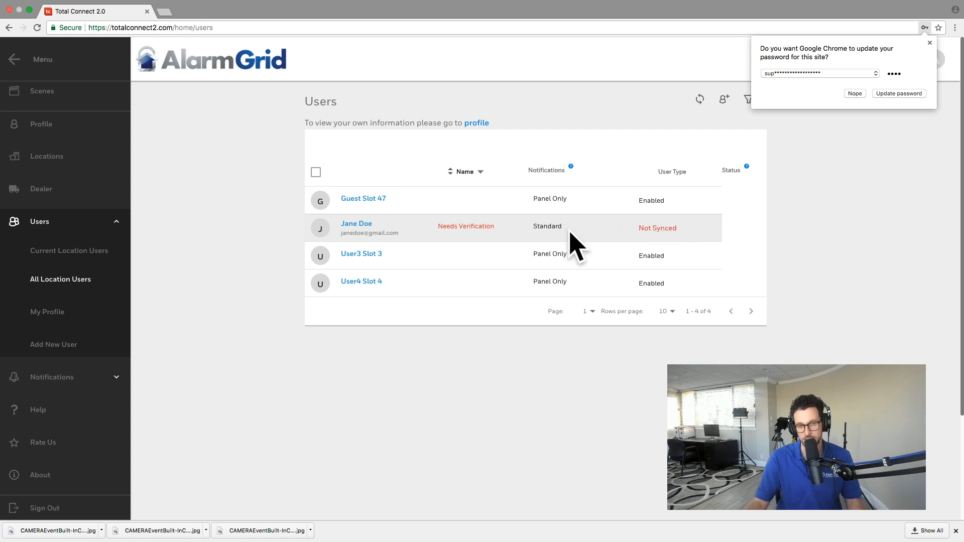
left_click(854, 94)
left_click(859, 64)
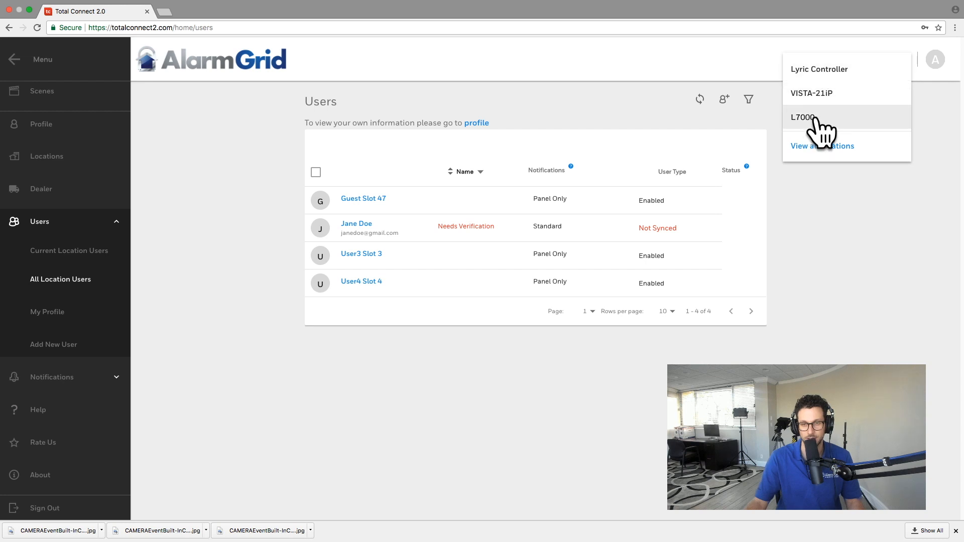
left_click(250, 174)
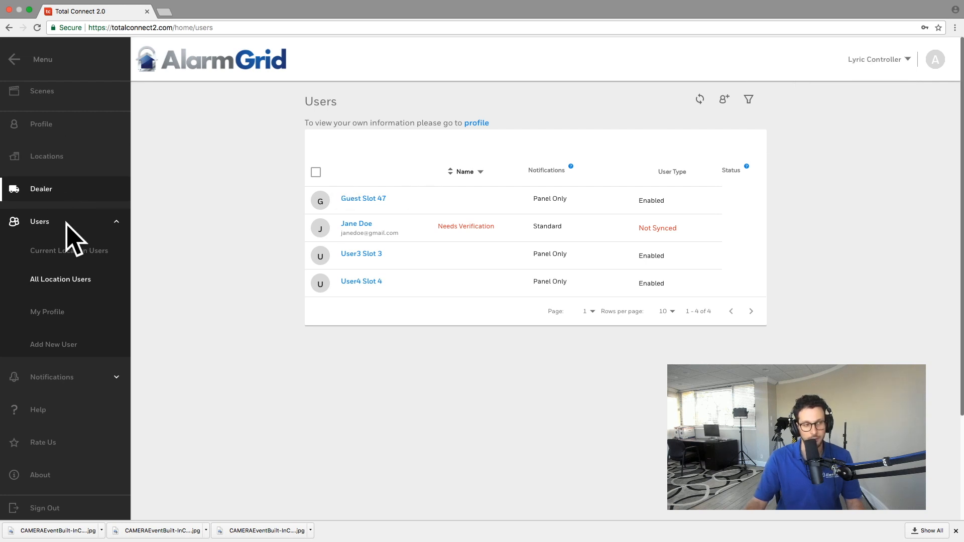
scroll(25, 90, "up", 5)
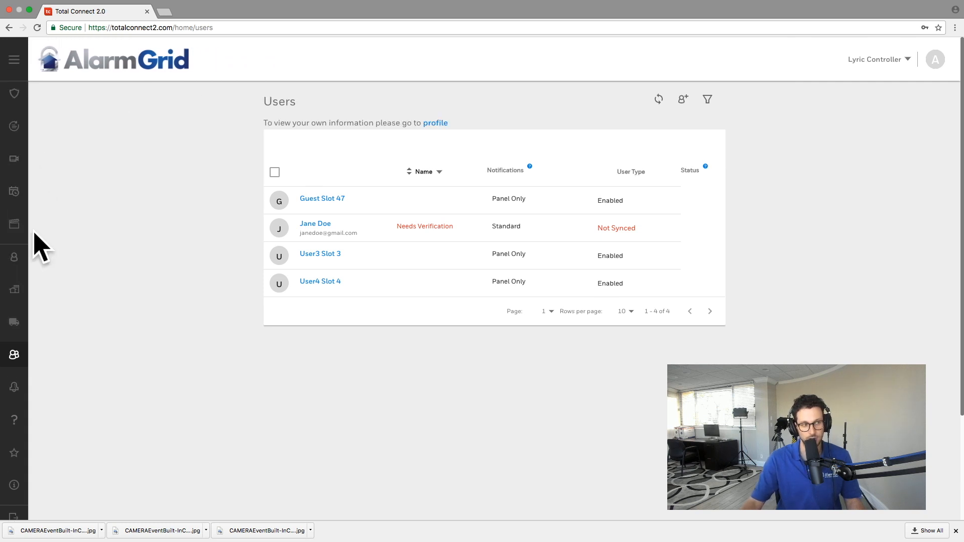
Step: Open the Events history and switch the location to VISTA-21iP
left_click(14, 61)
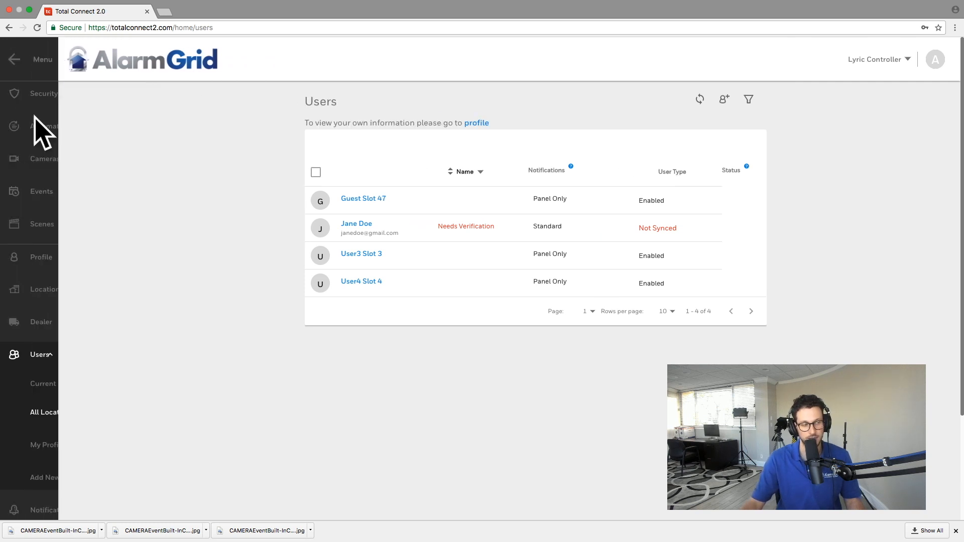
left_click(38, 198)
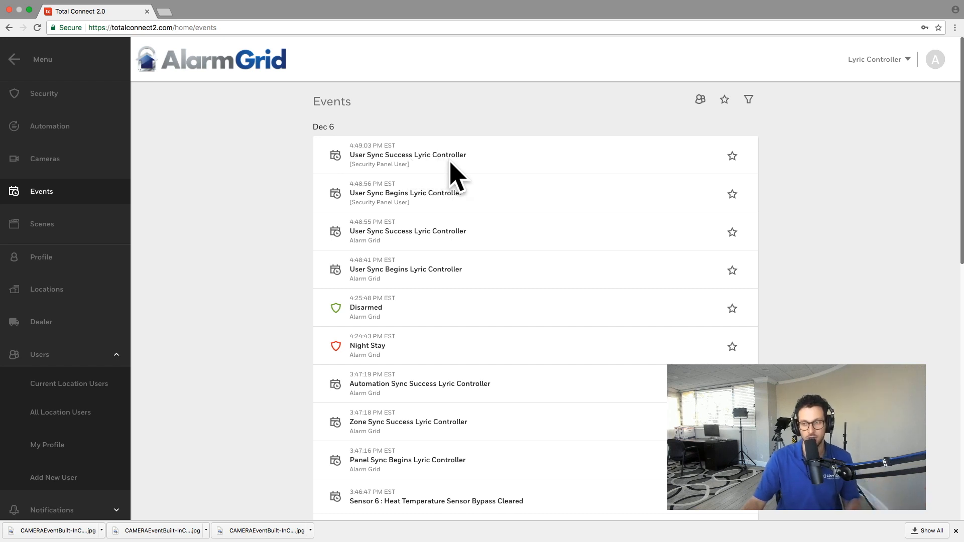
left_click(864, 62)
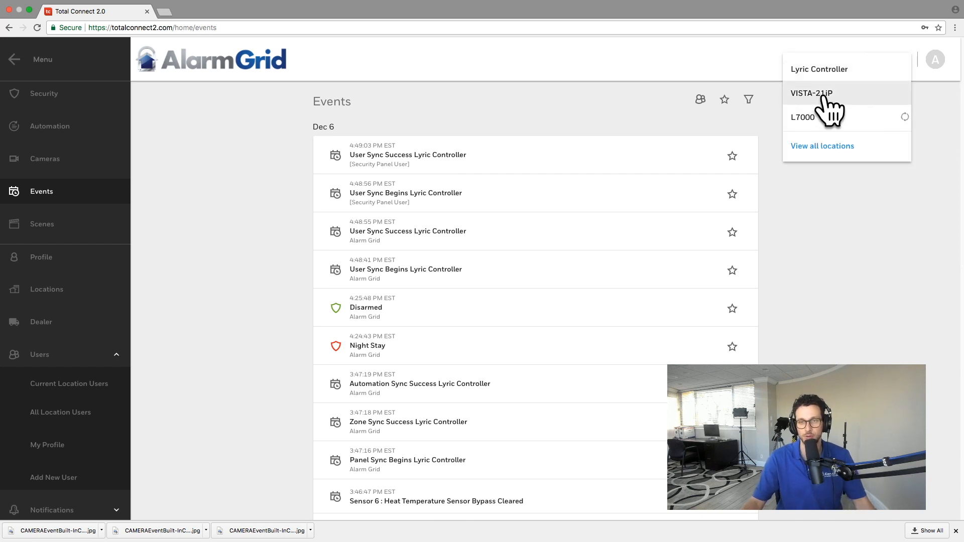
left_click(817, 98)
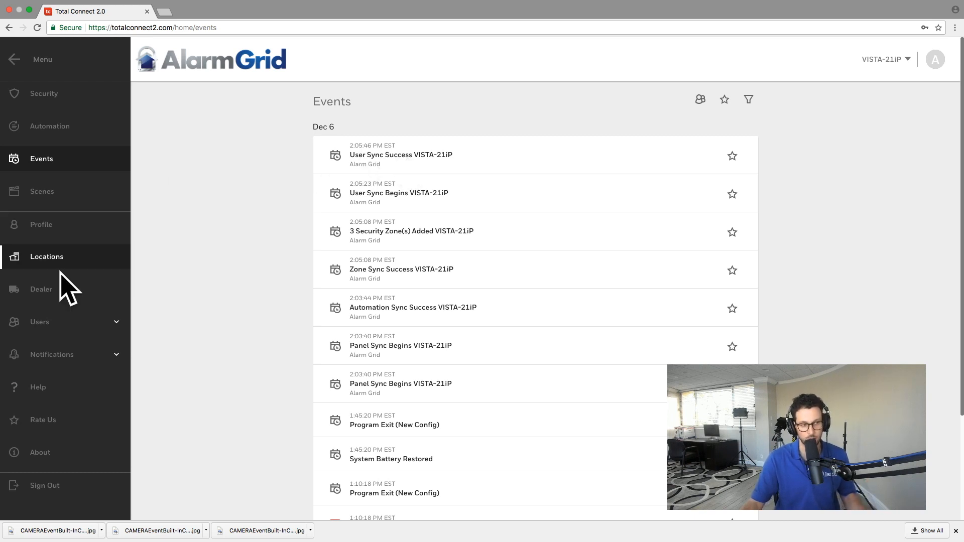
Step: Open VISTA-21iP's location settings from the Locations list
left_click(59, 257)
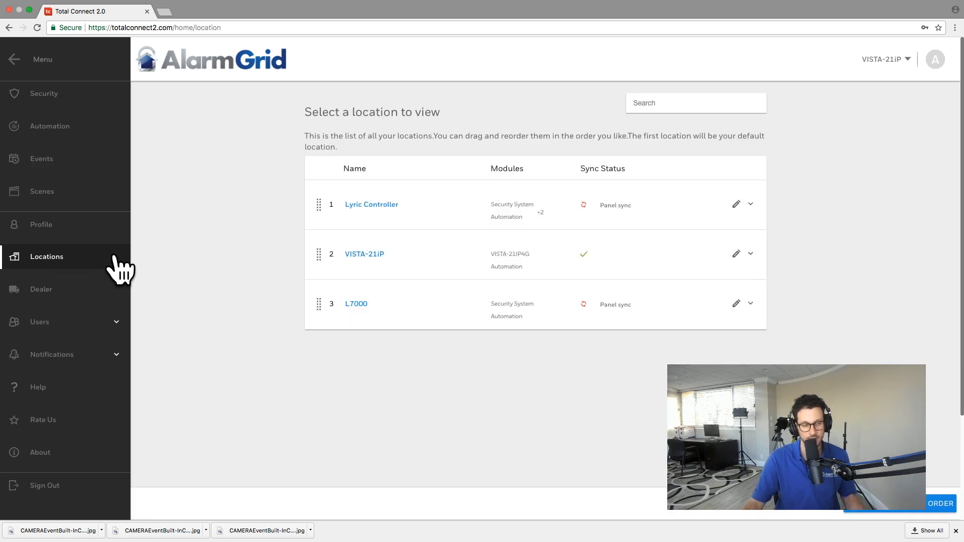
left_click(749, 255)
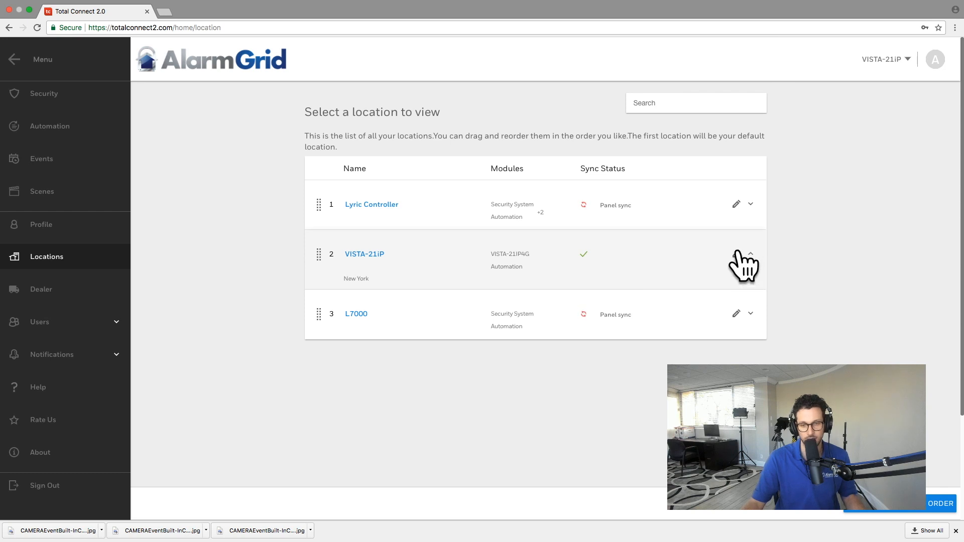
left_click(734, 252)
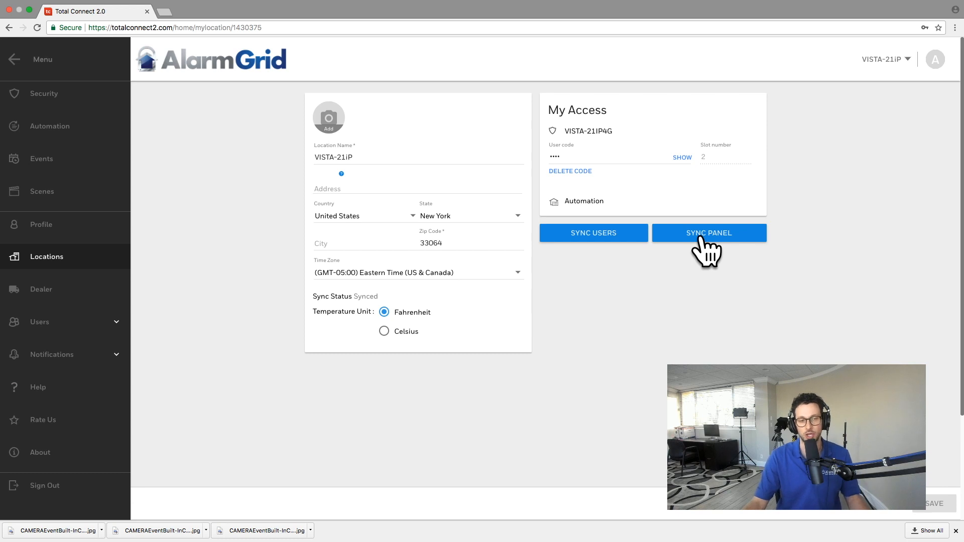
Step: Run SYNC USERS on VISTA-21iP and check Events for the new sync entries
left_click(585, 237)
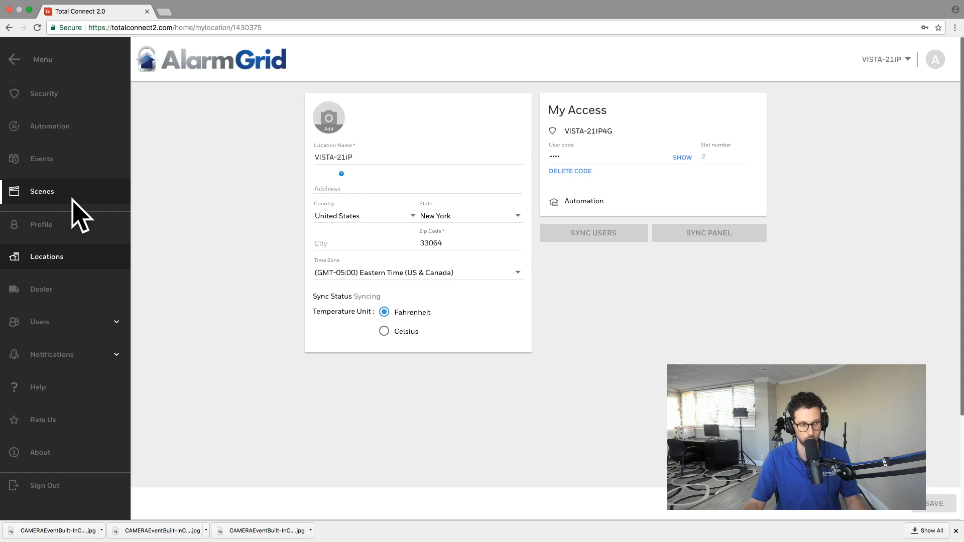
left_click(62, 163)
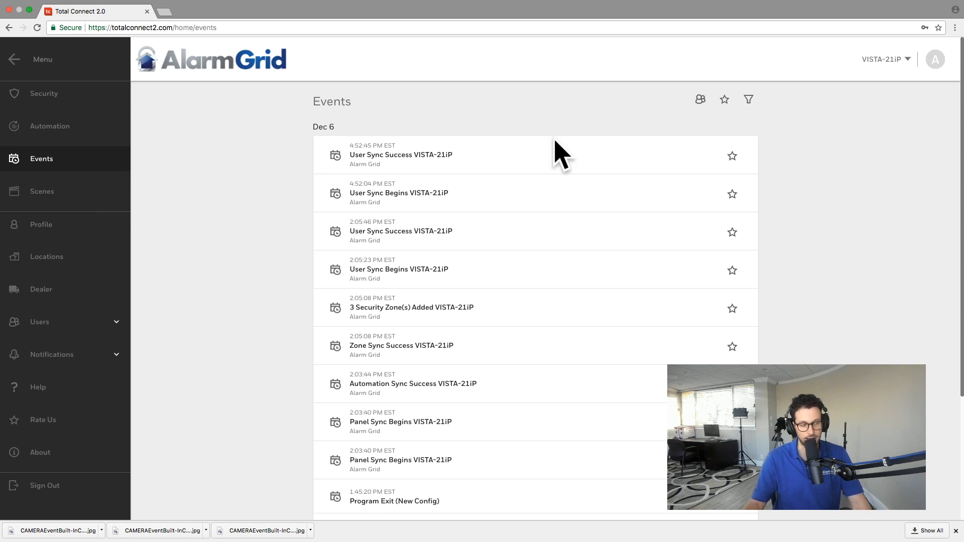
left_click(879, 60)
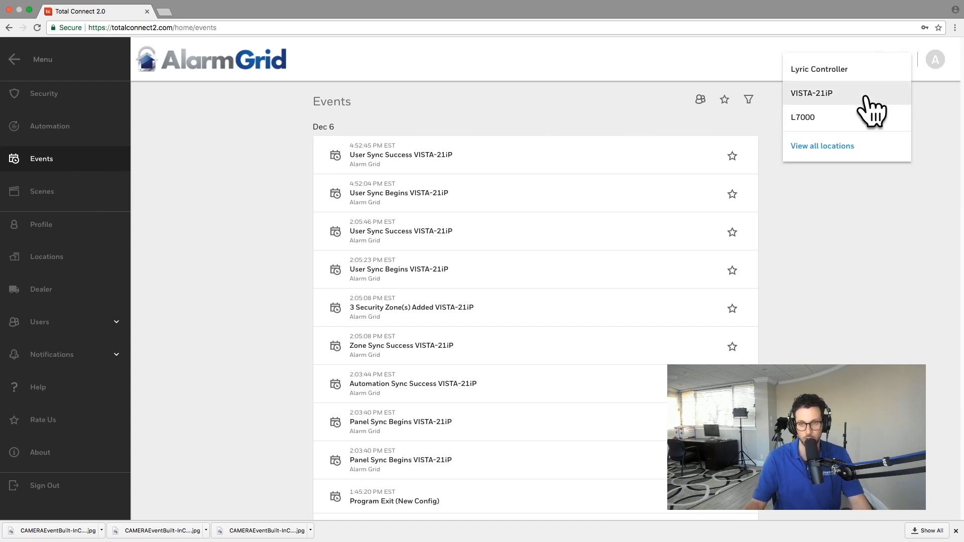
left_click(827, 117)
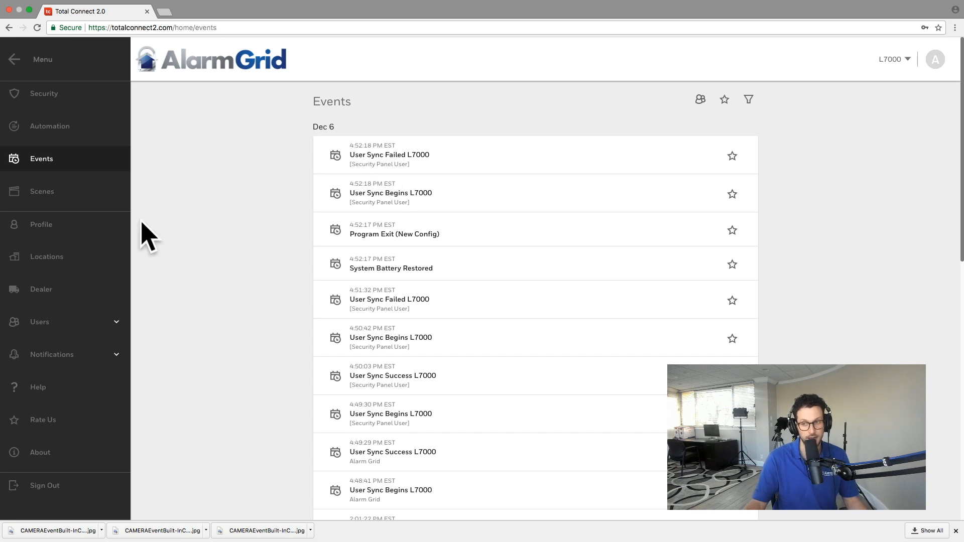
Step: Open the unverified Standard user's details from All Location Users
left_click(61, 323)
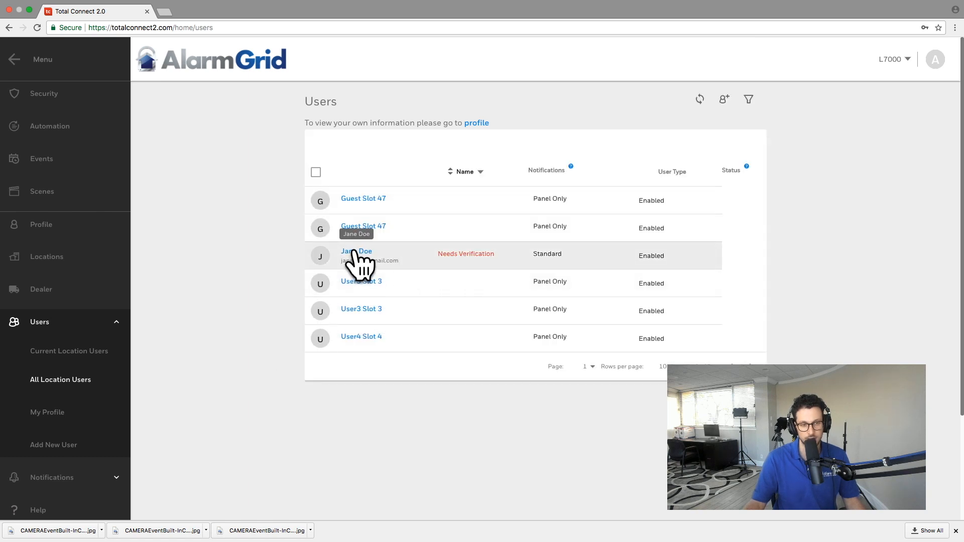
left_click(352, 251)
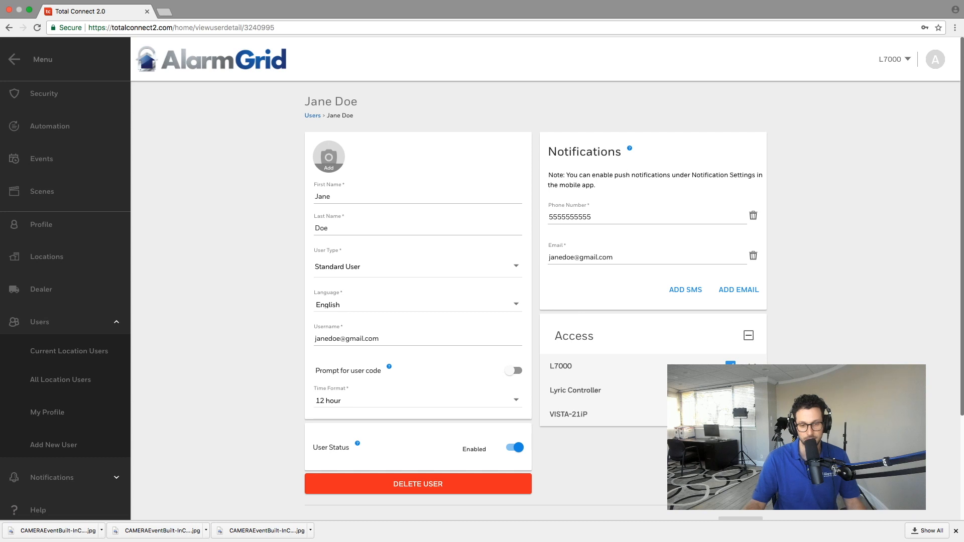
left_click(751, 367)
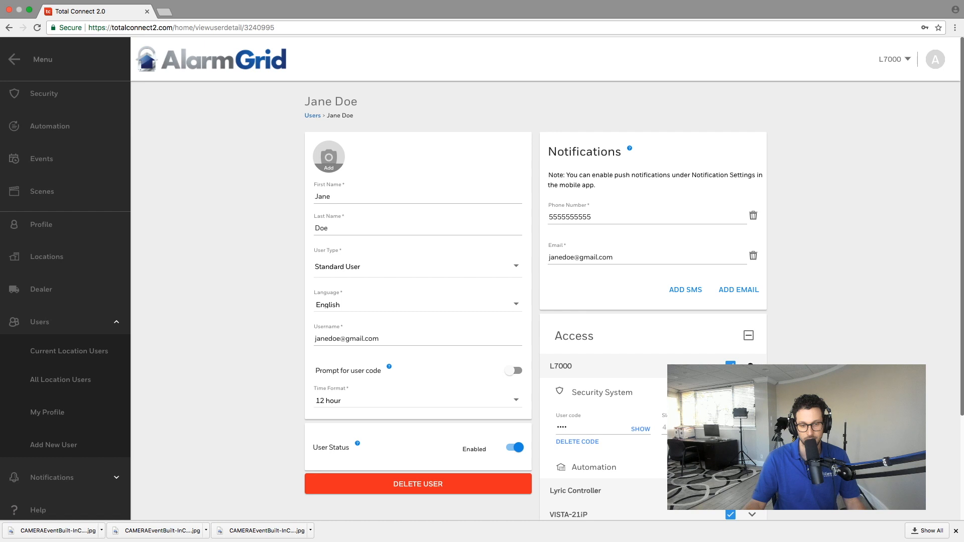
left_click(751, 366)
left_click(752, 366)
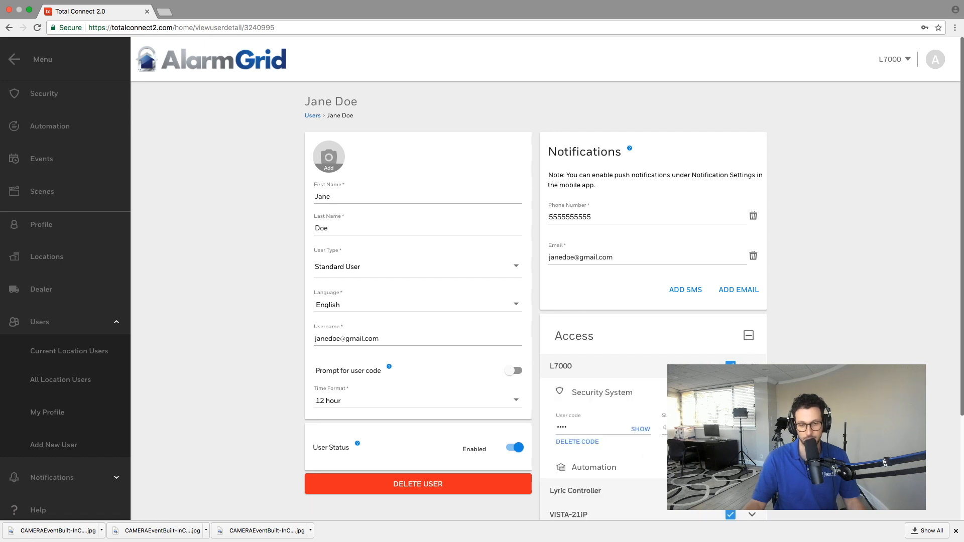
left_click(752, 367)
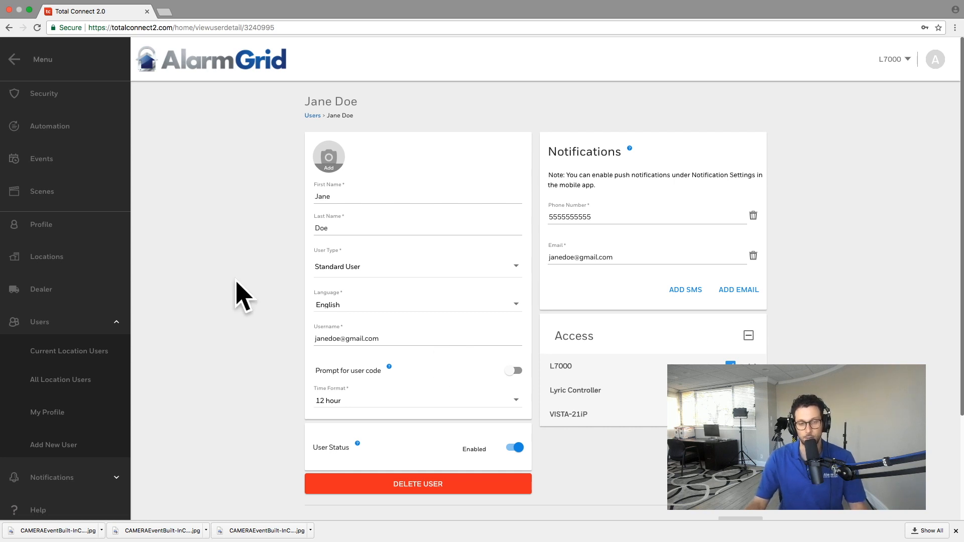
Step: Open L7000's location settings from Locations and run SYNC USERS
left_click(60, 257)
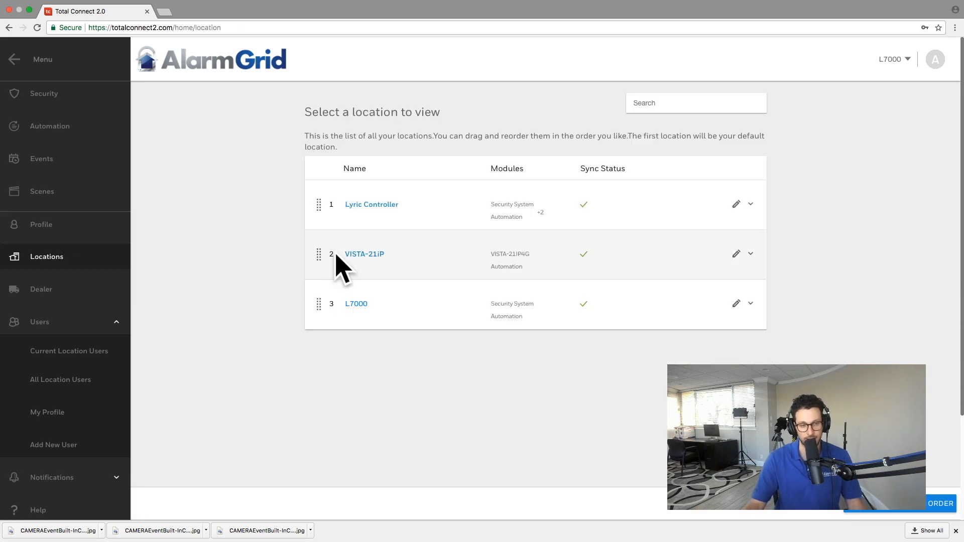
left_click(736, 303)
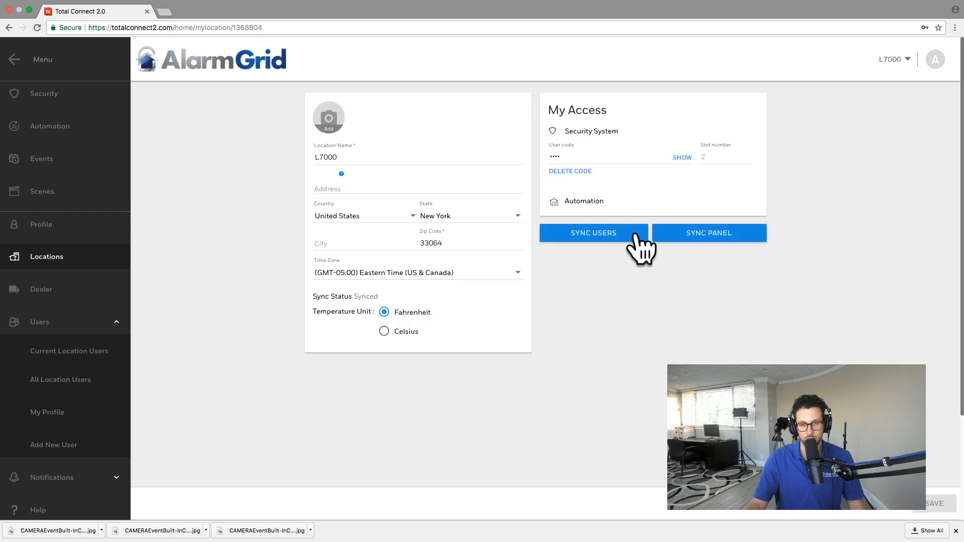
left_click(598, 234)
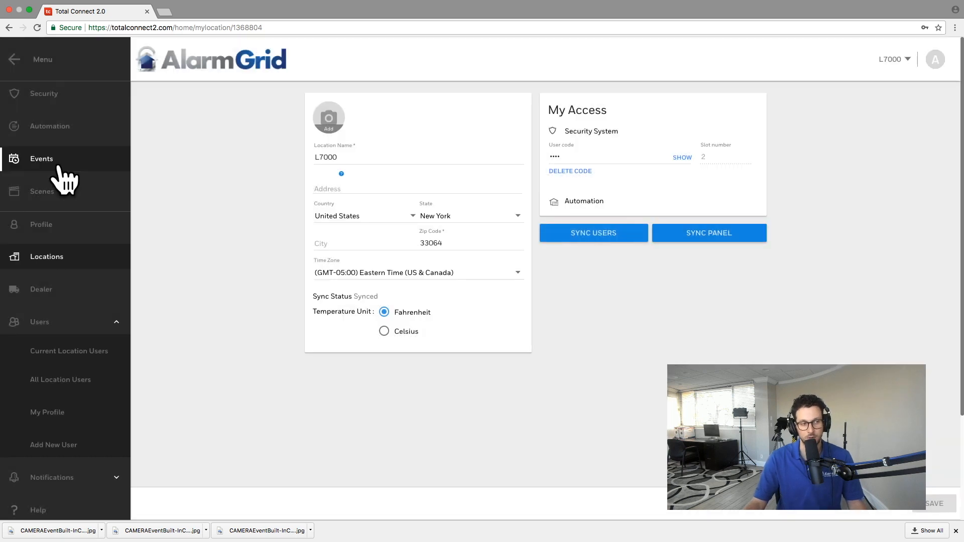
Step: Refresh L7000's events to confirm the new User Sync Success, then list All Location Users
left_click(59, 165)
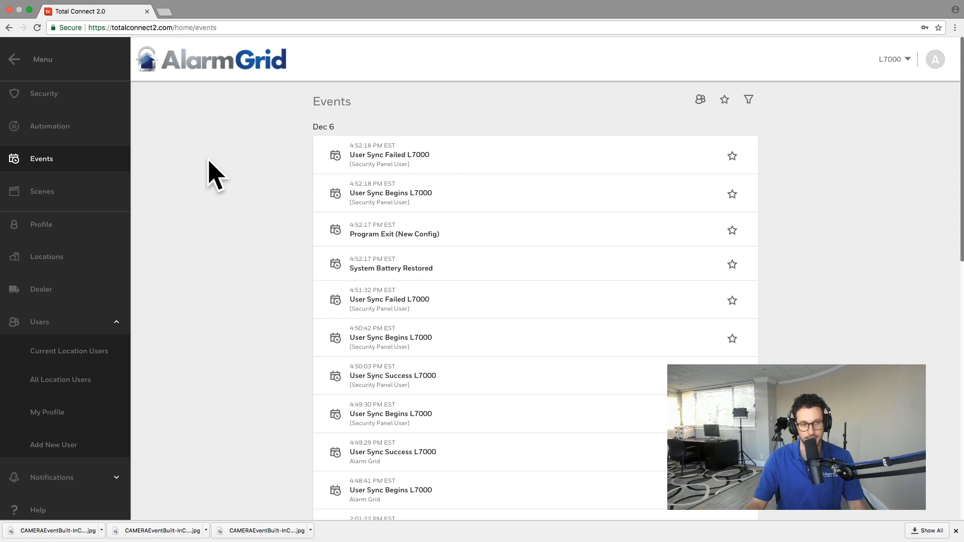
left_click(104, 170)
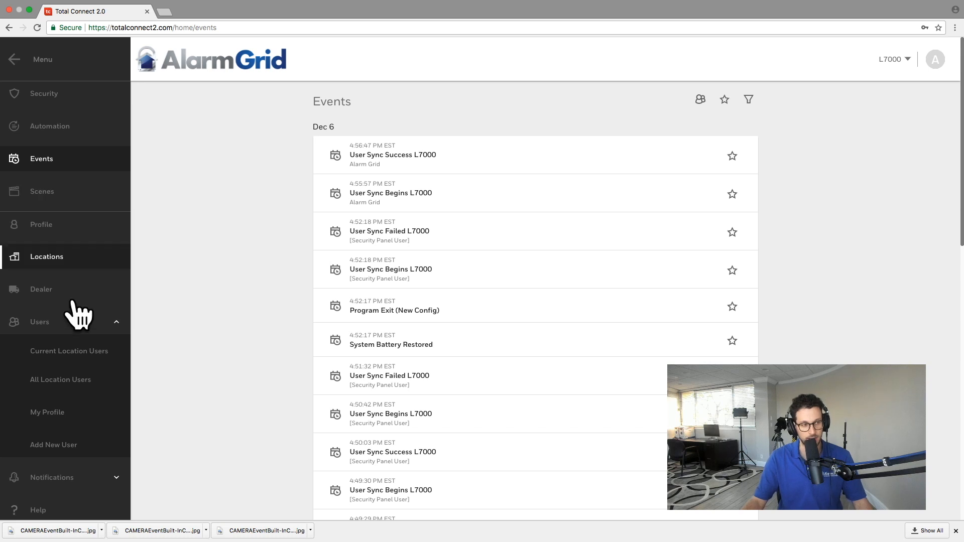
left_click(68, 389)
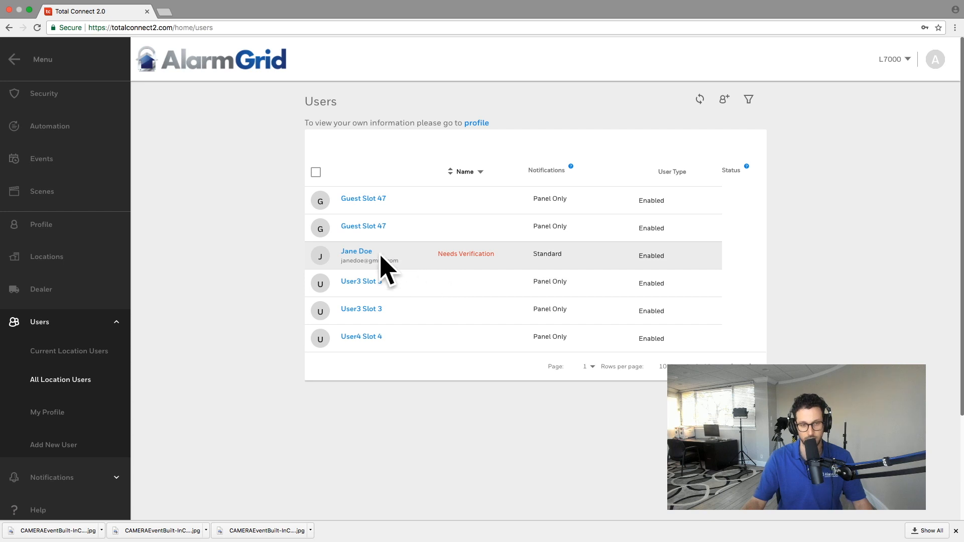
Step: Open the Needs Verification standard user, collapse its L7000 access section, and cancel deletion with NO
left_click(357, 252)
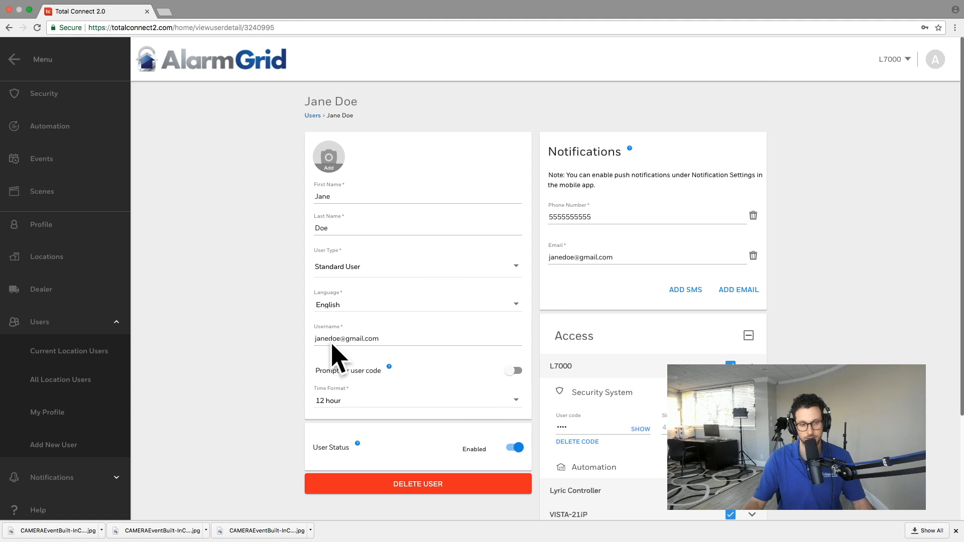
scroll(312, 366, "down", 3)
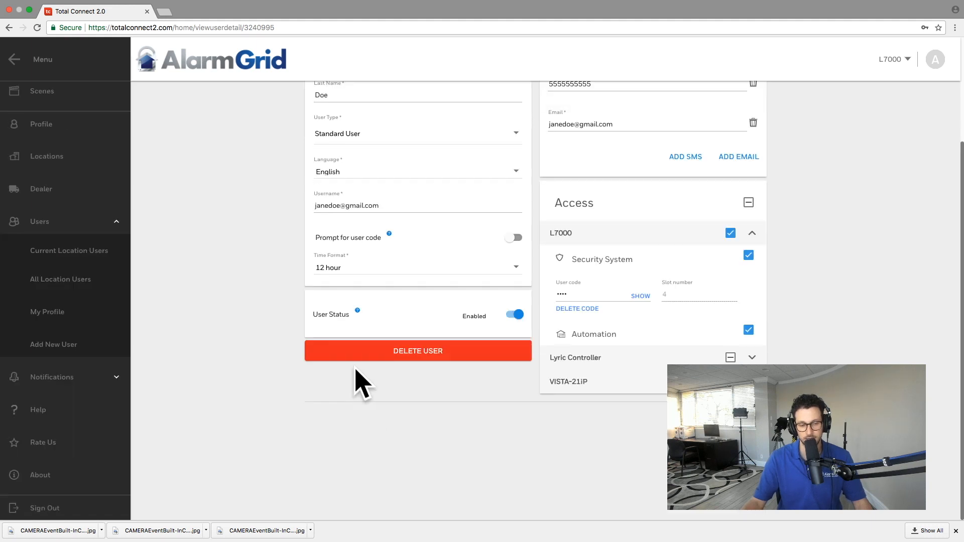
scroll(287, 354, "up", 1)
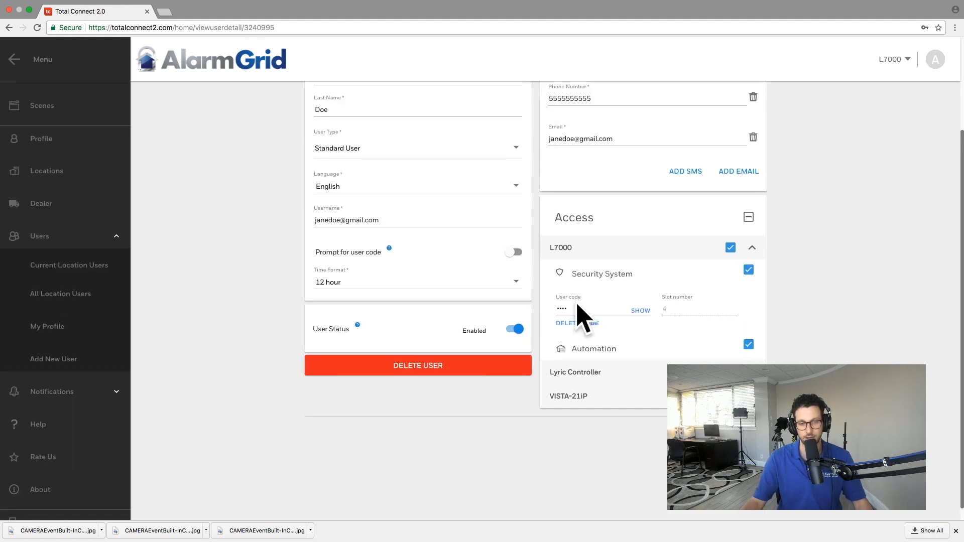
left_click(752, 248)
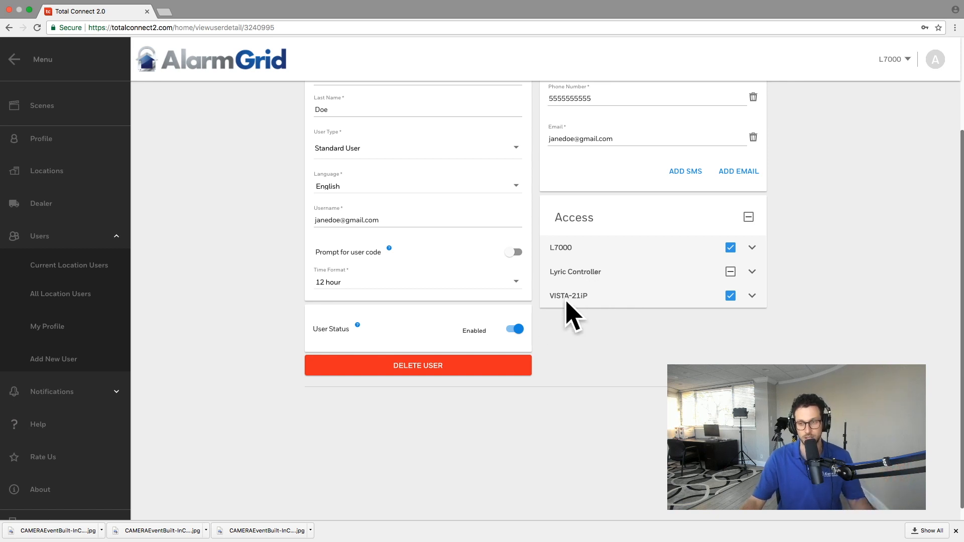
left_click(467, 374)
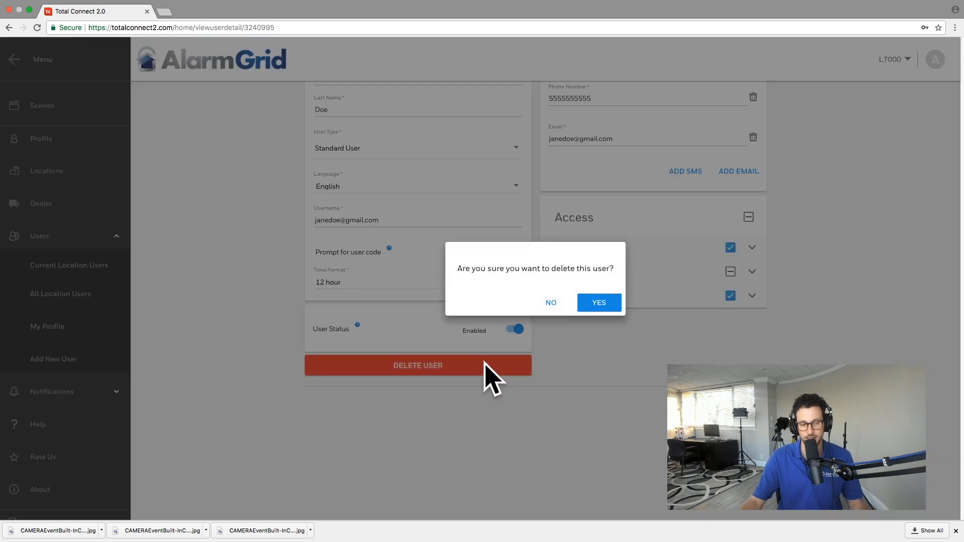
left_click(550, 302)
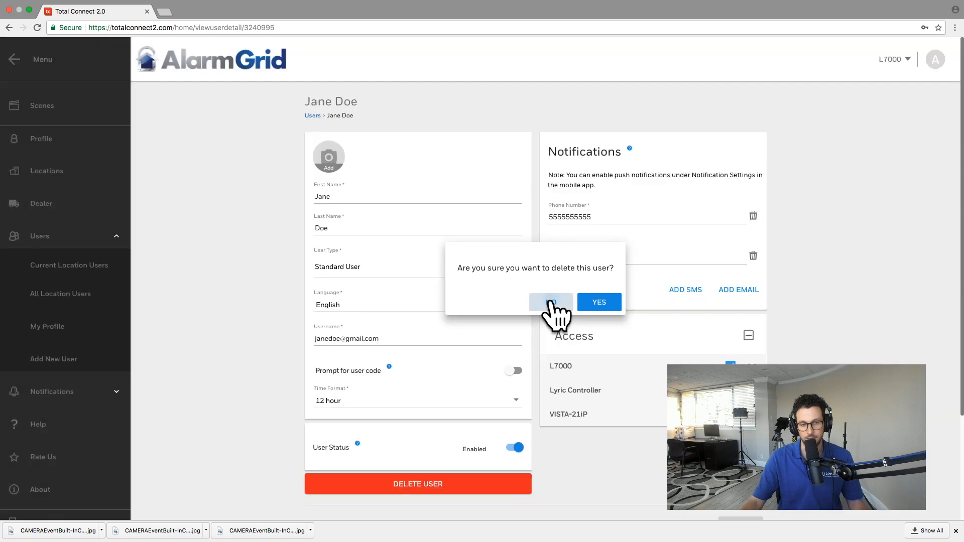
left_click(516, 447)
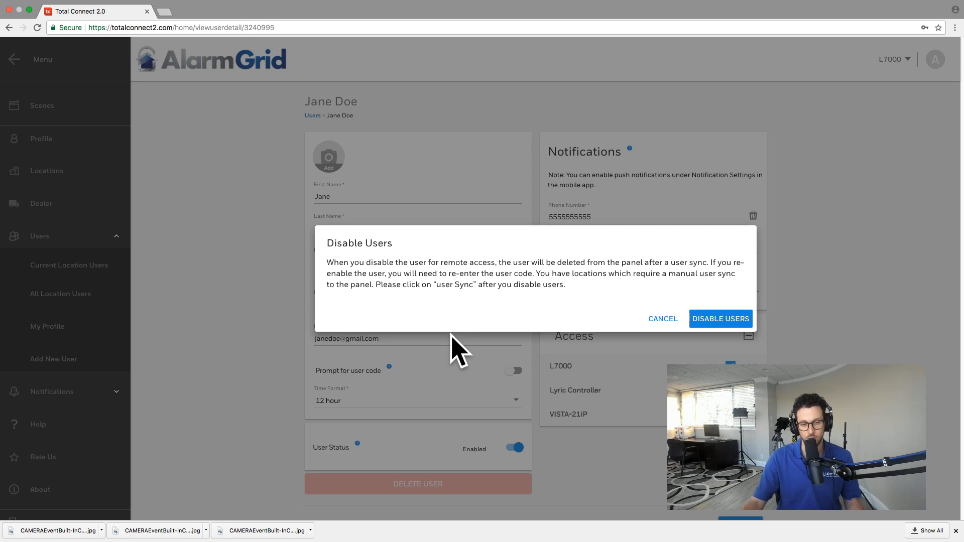
left_click(655, 320)
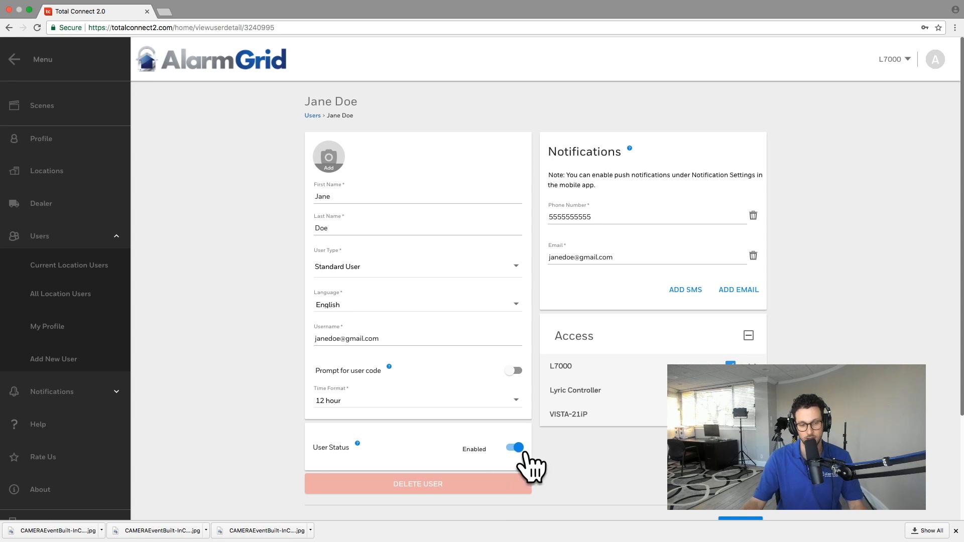
scroll(527, 459, "down", 2)
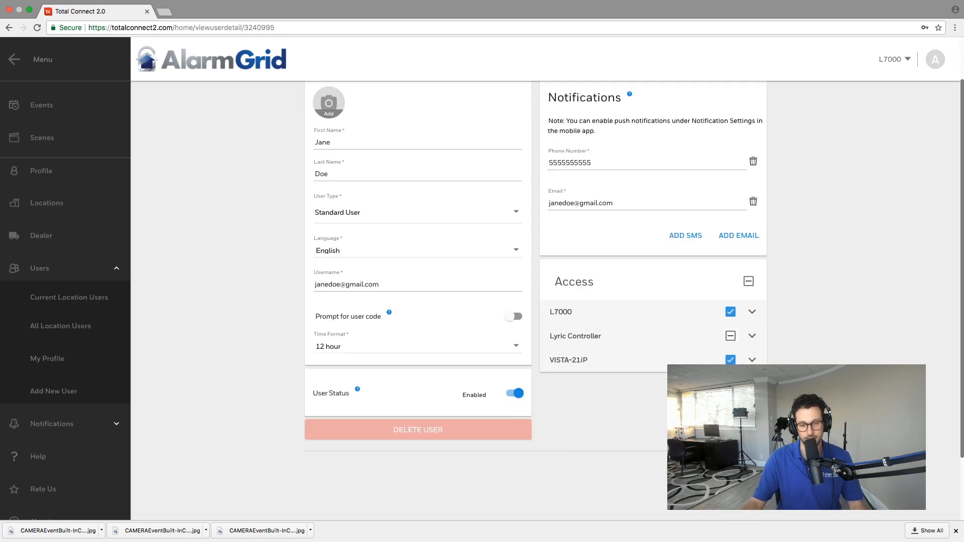
Step: Leave the detail page without saving and reopen the unverified standard user
left_click(692, 472)
left_click(658, 302)
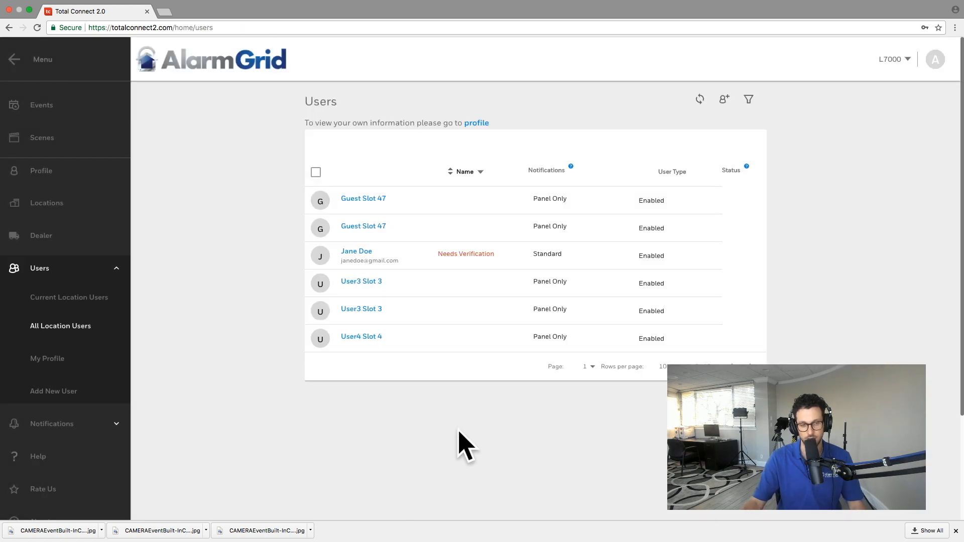
left_click(391, 308)
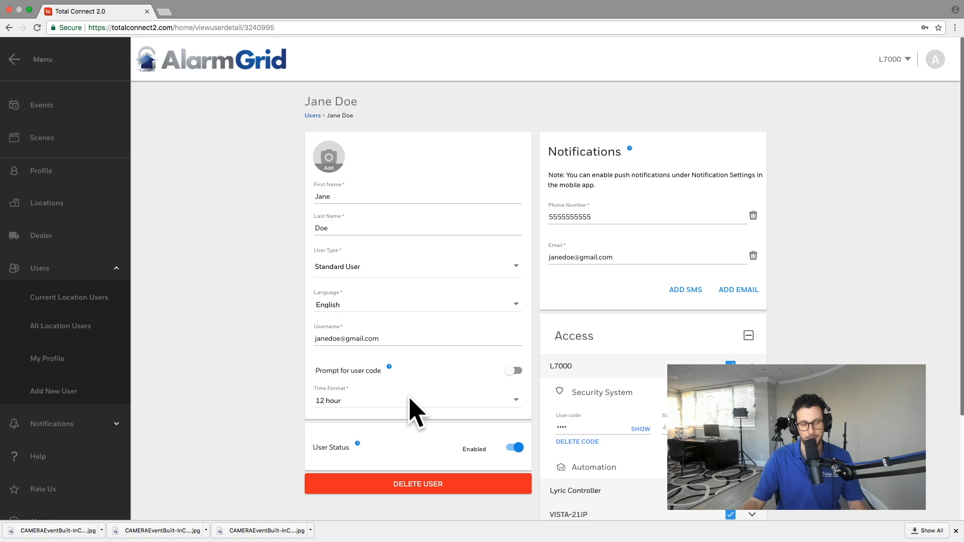
Step: Delete the standard user, confirming with YES and acknowledging with OK
left_click(432, 489)
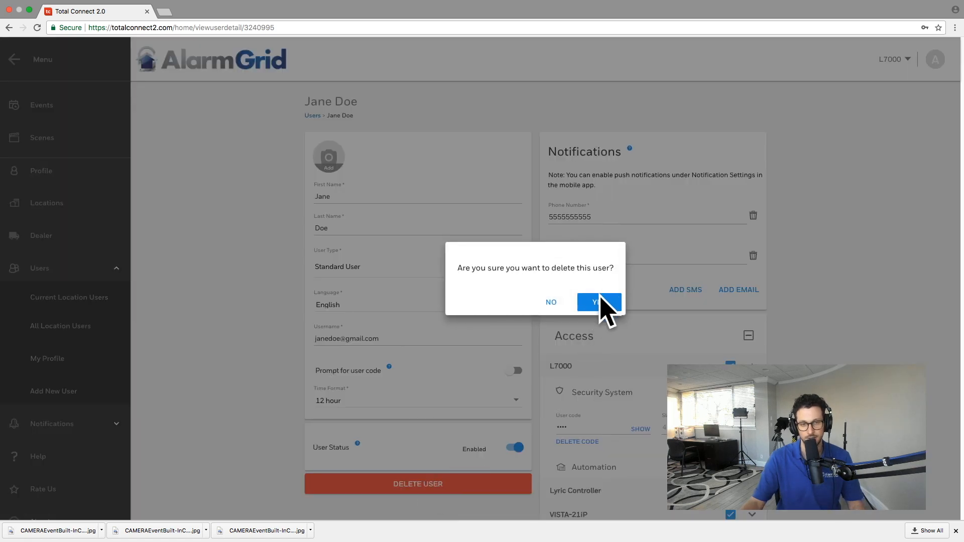
left_click(600, 302)
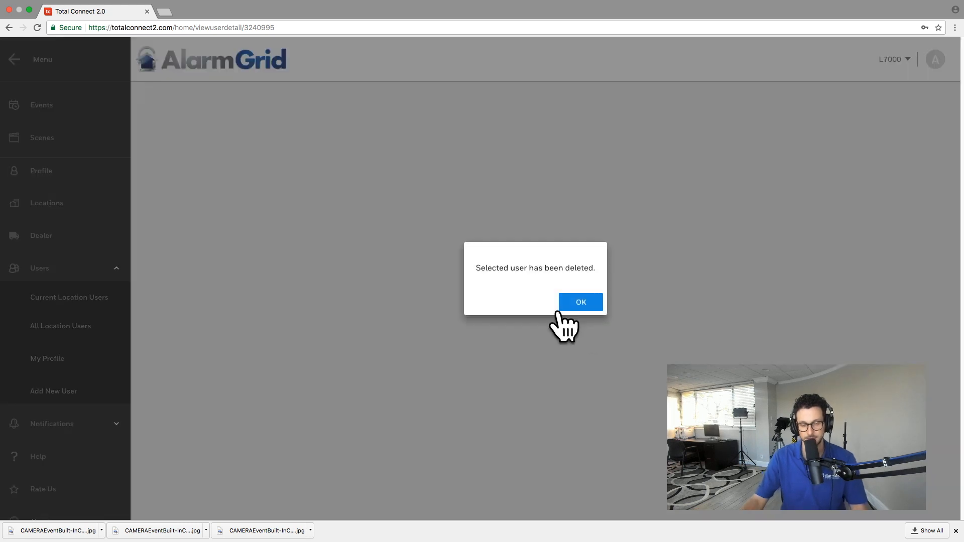
left_click(572, 303)
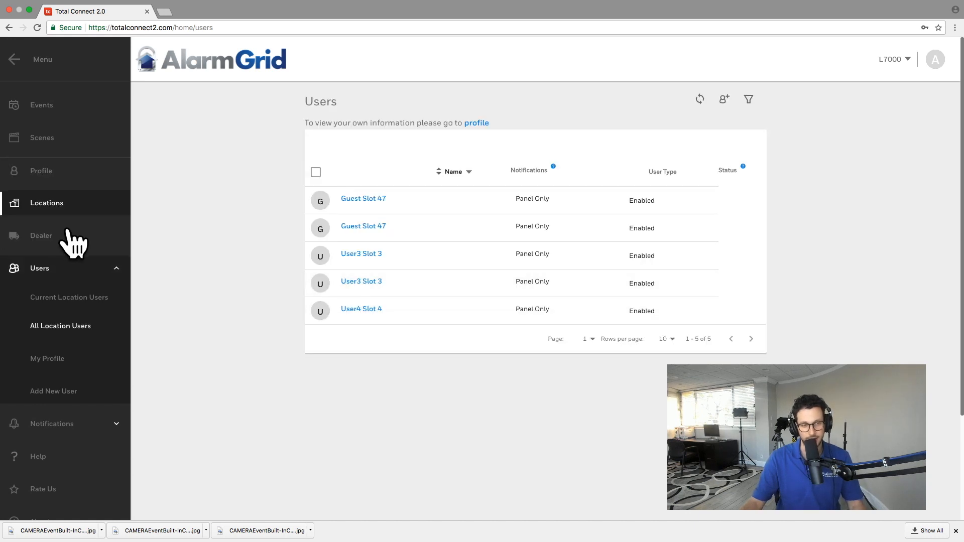
Step: Compare event histories for Lyric Controller, L7000 and finally VISTA-21iP
left_click(60, 114)
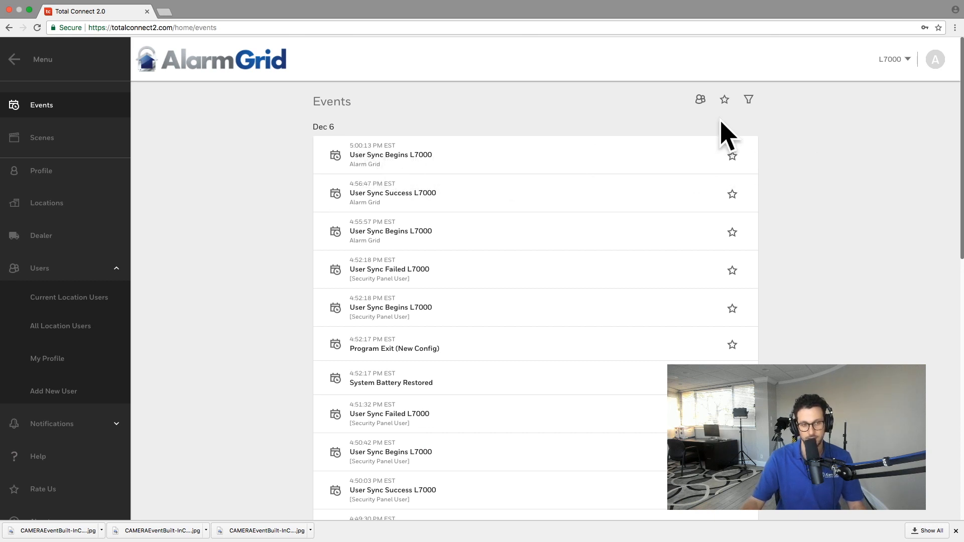
left_click(893, 62)
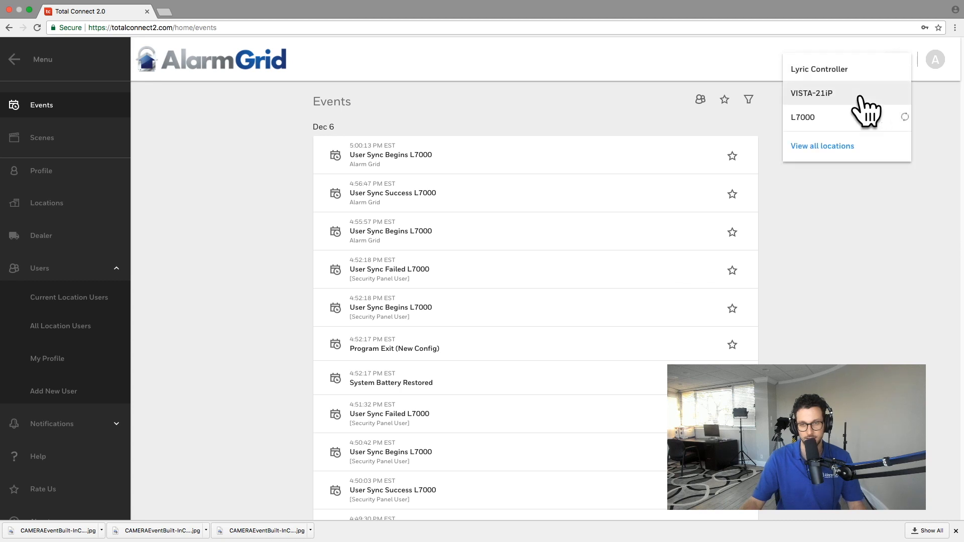
left_click(833, 70)
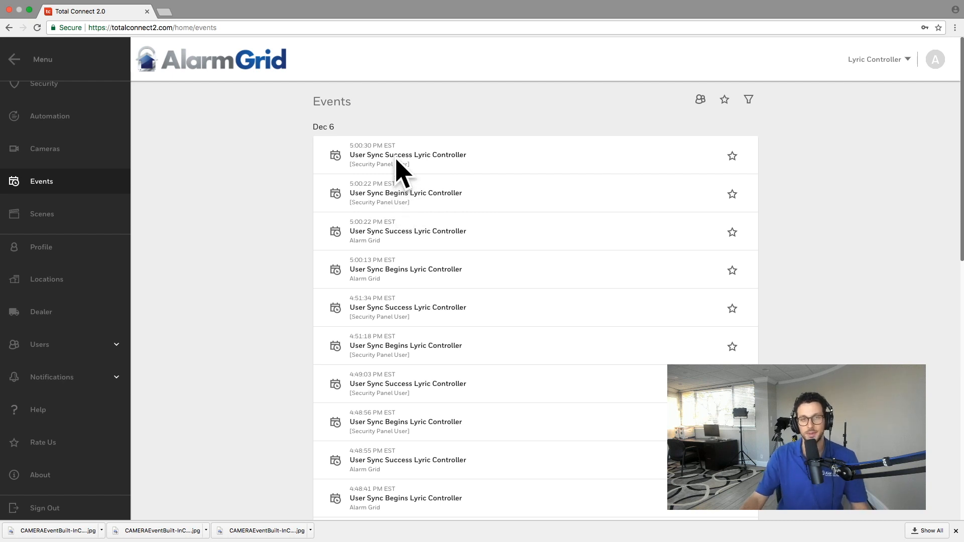
left_click(864, 62)
left_click(818, 119)
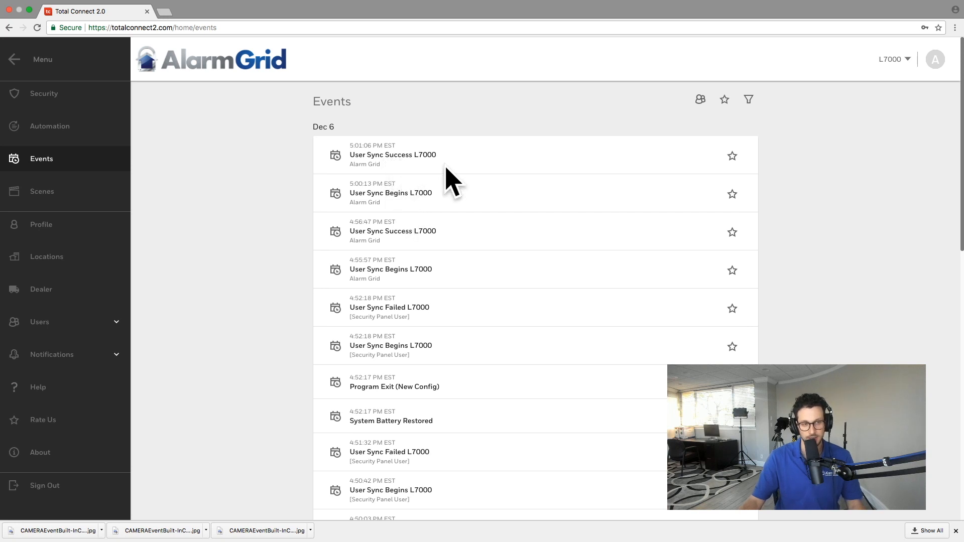
left_click(889, 59)
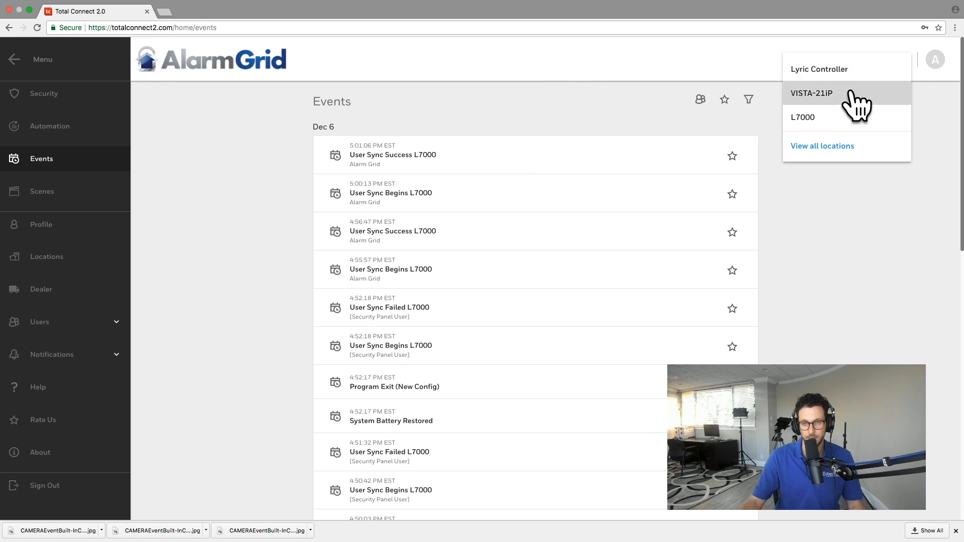
left_click(857, 100)
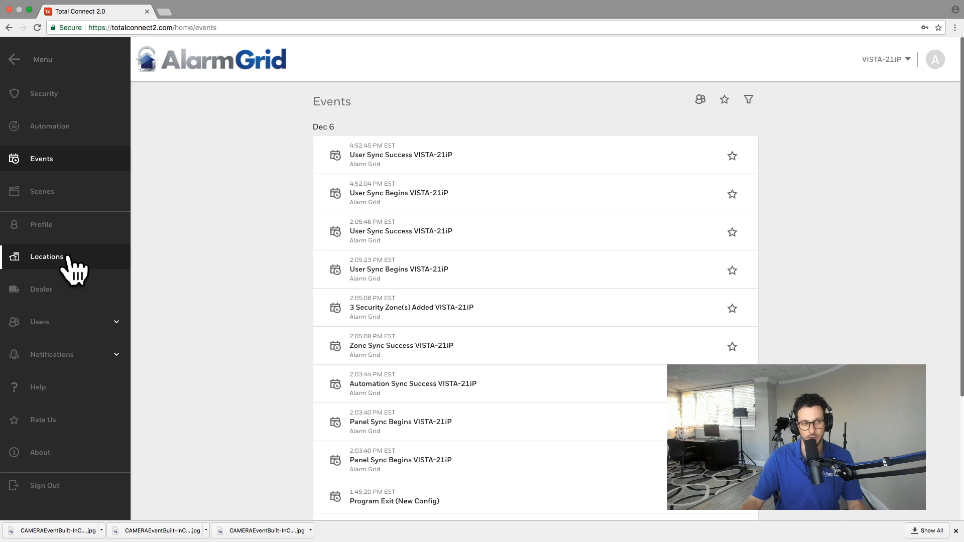
Step: Run SYNC USERS on the VISTA-21iP location and view its Events page
left_click(70, 269)
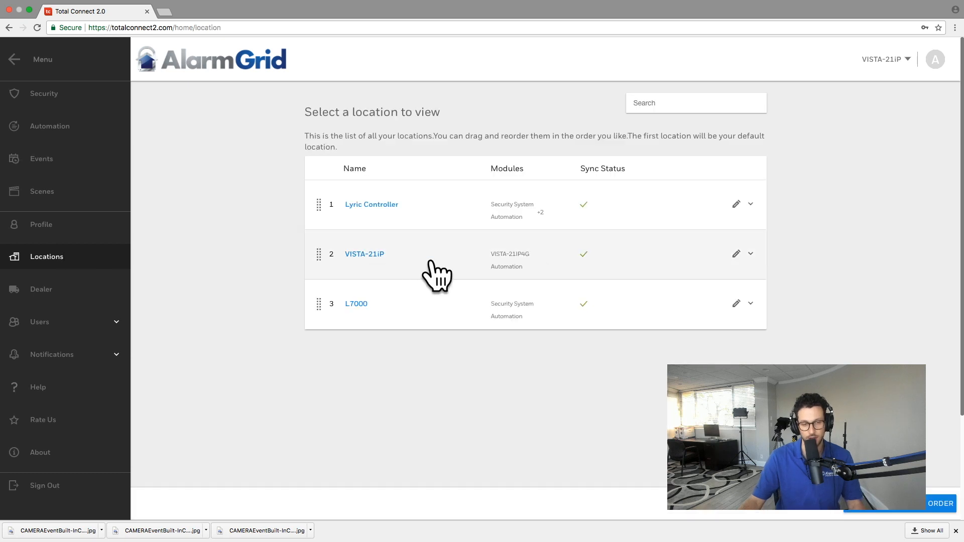
left_click(735, 253)
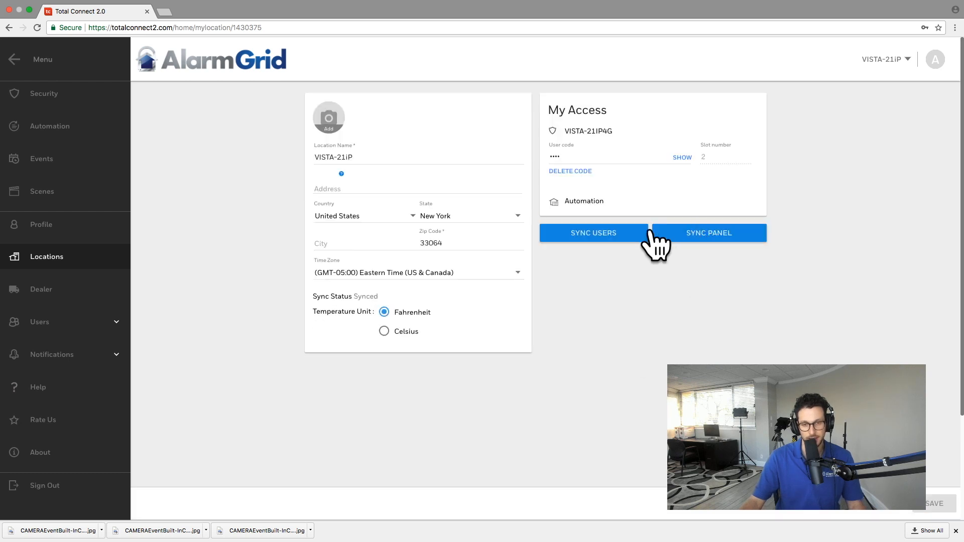
left_click(616, 232)
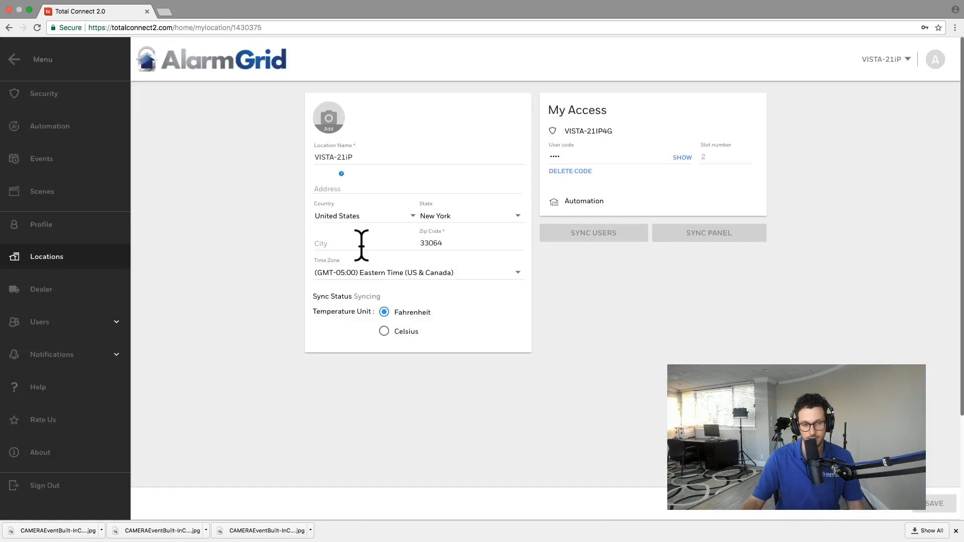
left_click(81, 257)
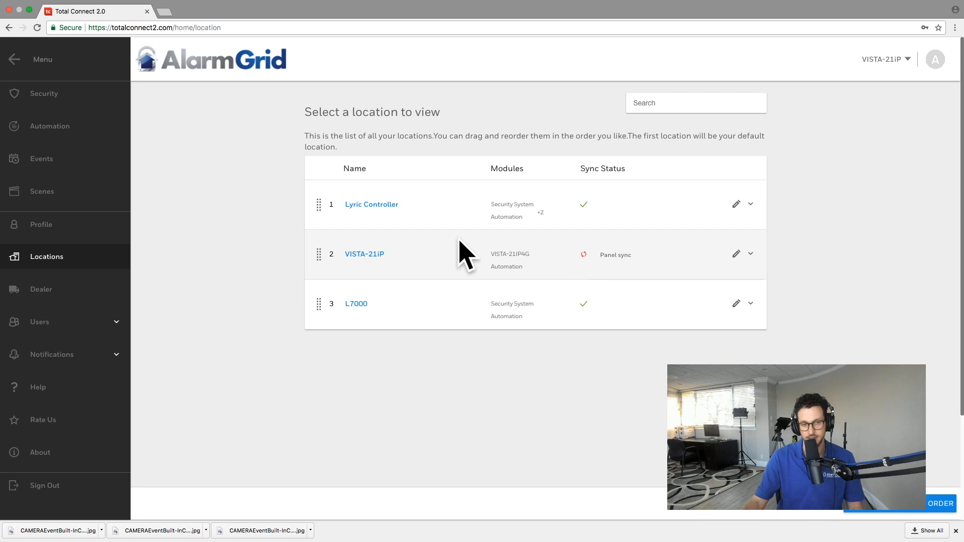
left_click(65, 177)
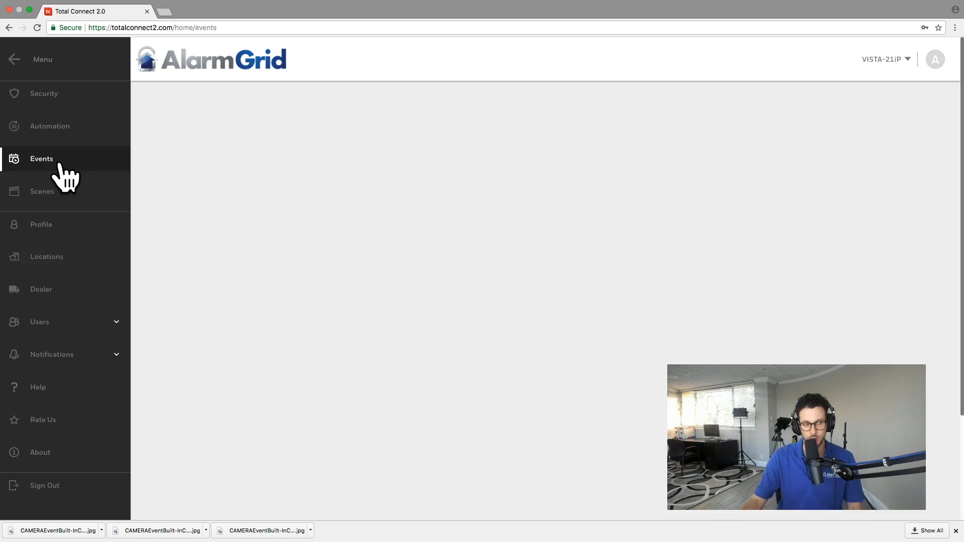